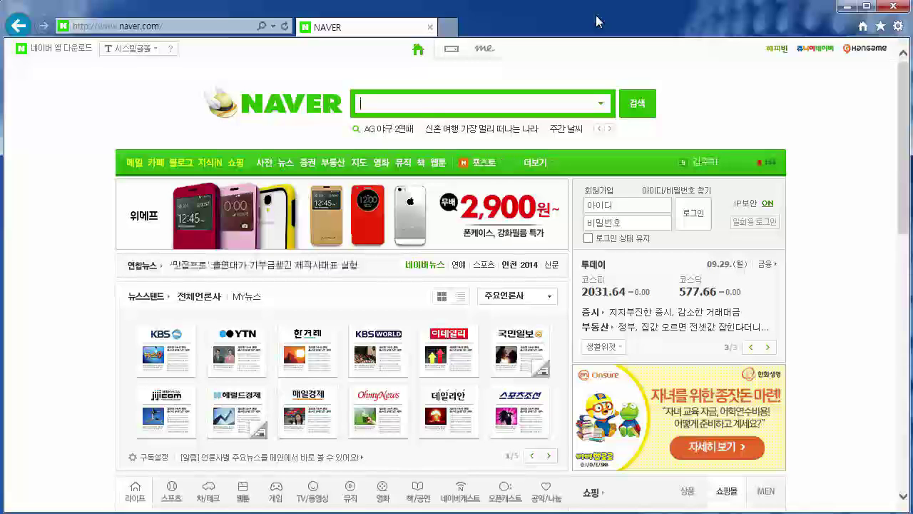
pyautogui.press('super+r')
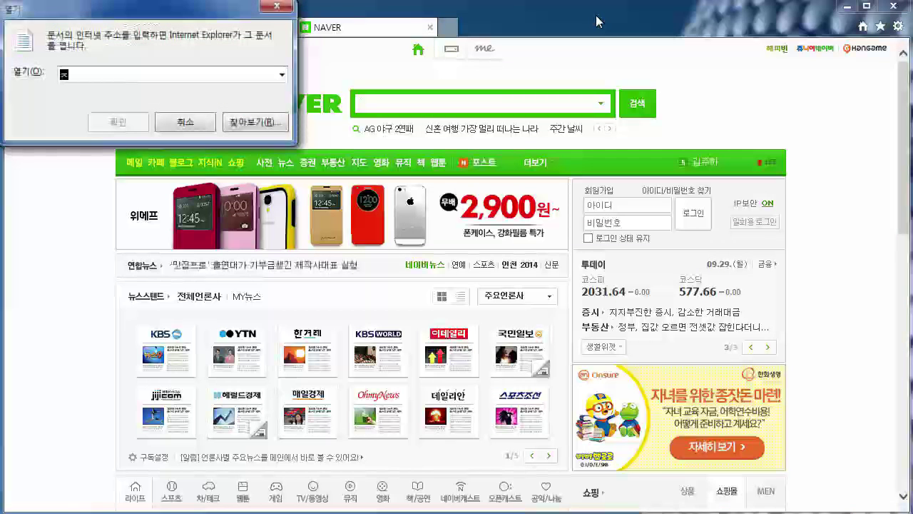
pyautogui.write('ㅈㅈㅈ')
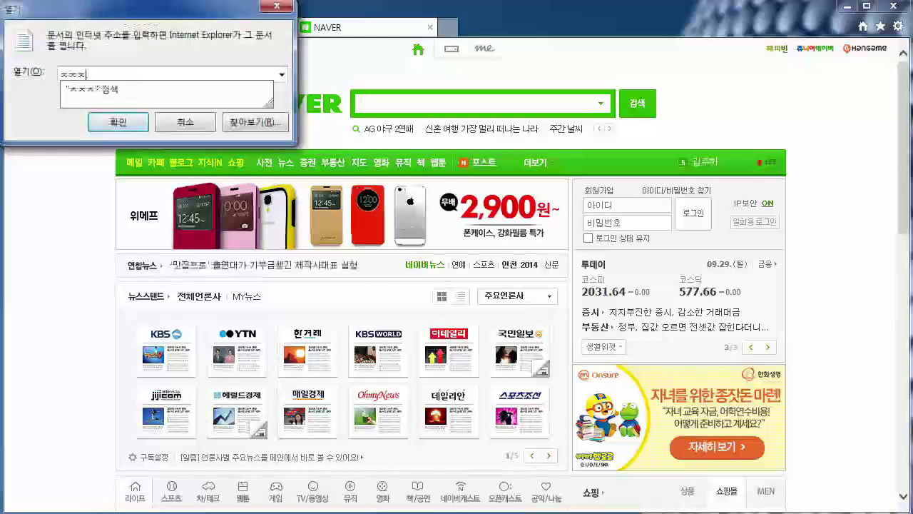
pyautogui.press('BackSpace')
pyautogui.press('BackSpace')
pyautogui.press('BackSpace')
pyautogui.write('www.auto')
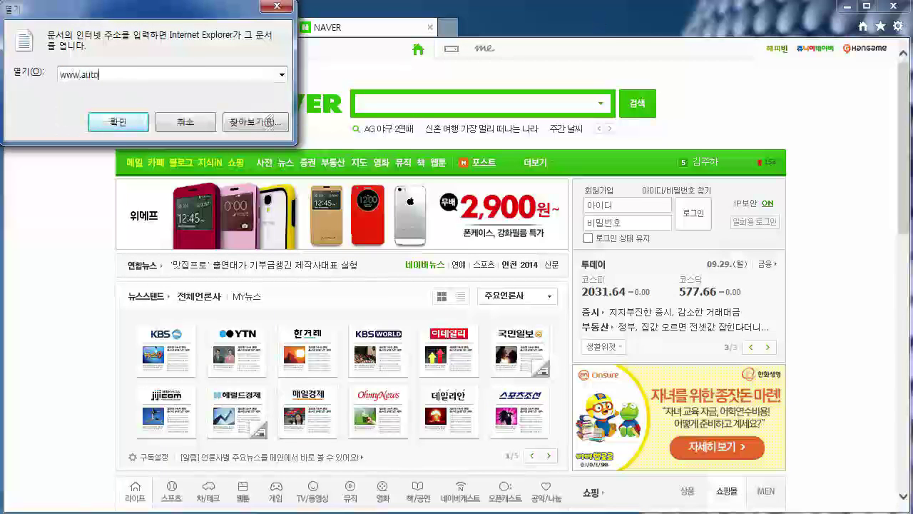
pyautogui.write('desk.co')
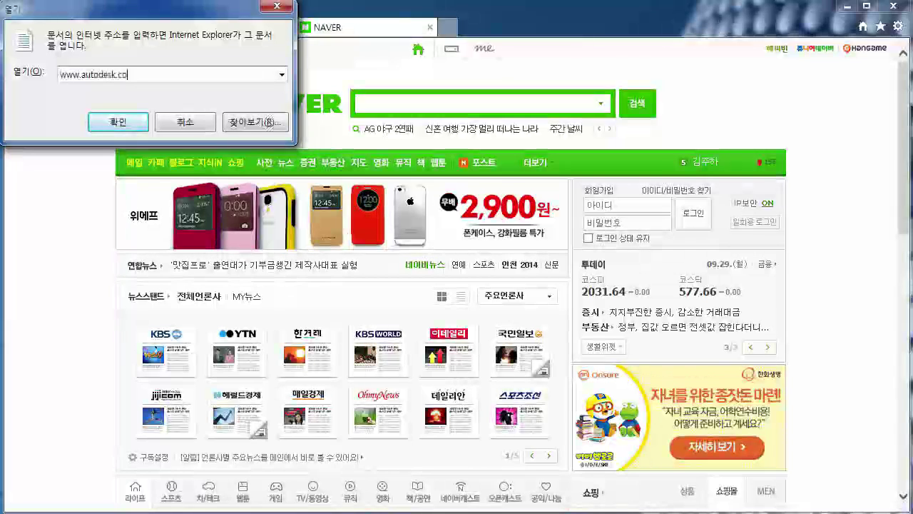
pyautogui.write('.kr')
pyautogui.press('Return')
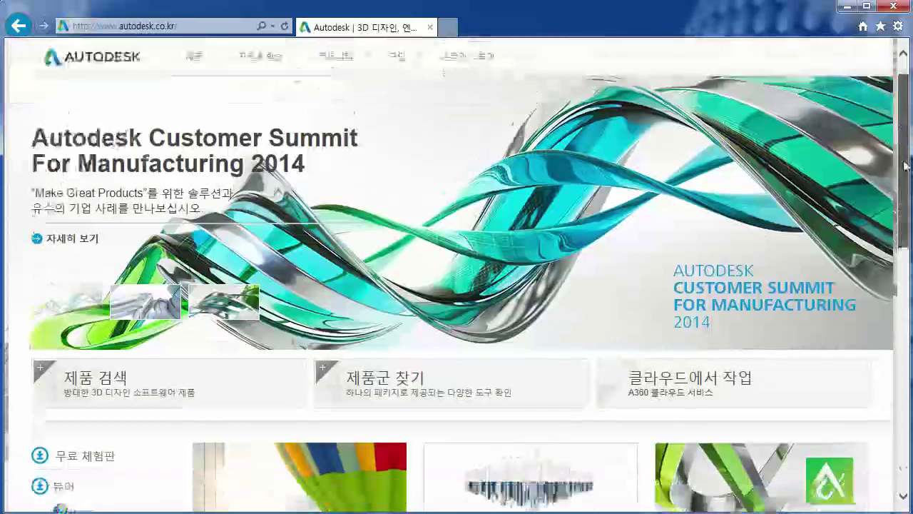
pyautogui.moveTo(905, 154); pyautogui.dragTo(906, 267)
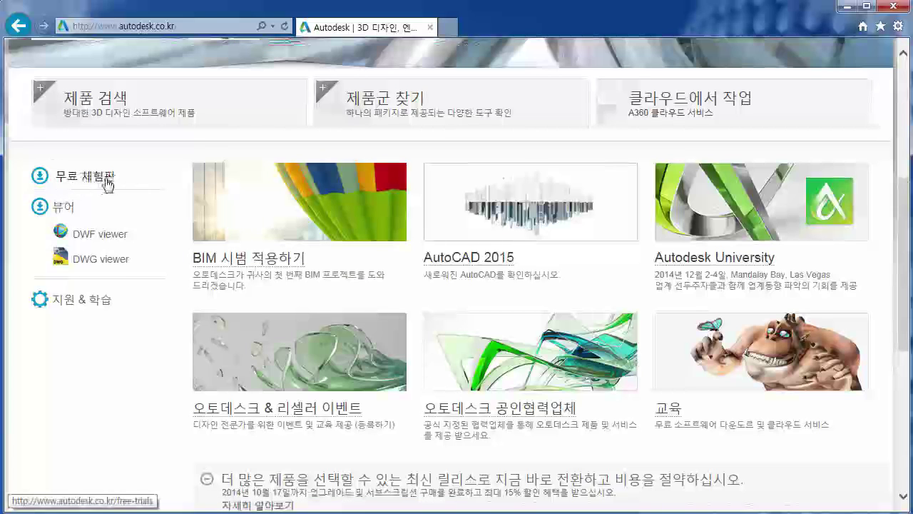
# Step: Go through the 무료 체험판 listing to the Revit 2015 free trial page
pyautogui.click(102, 184)
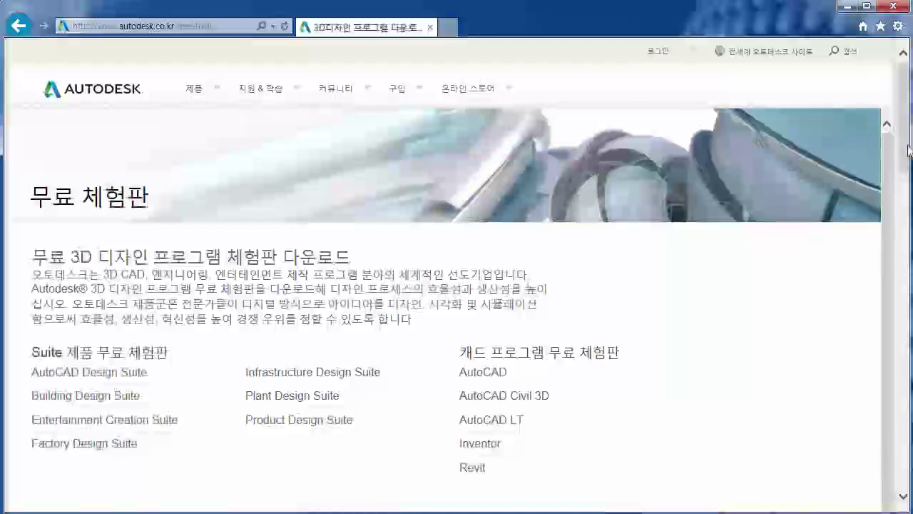
pyautogui.moveTo(908, 149)
pyautogui.mouseDown()
pyautogui.moveTo(908, 393)
pyautogui.moveTo(904, 182)
pyautogui.mouseUp()
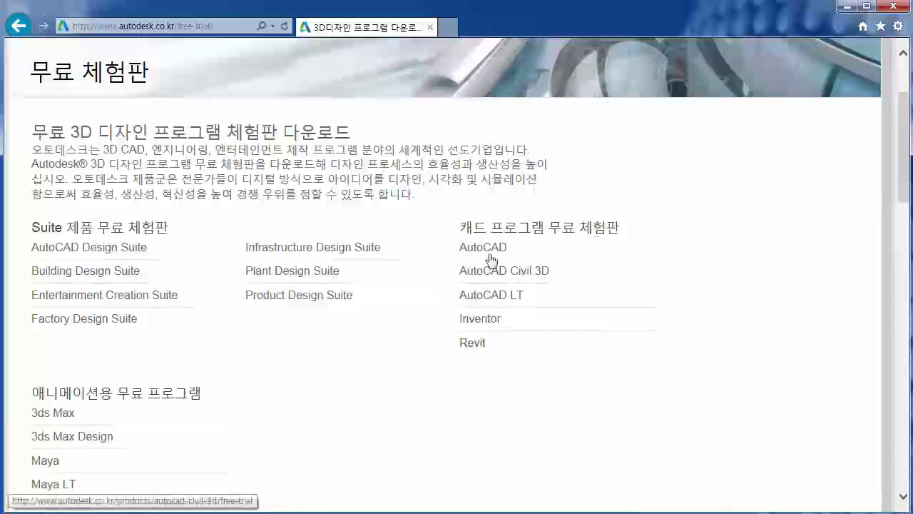
pyautogui.click(473, 344)
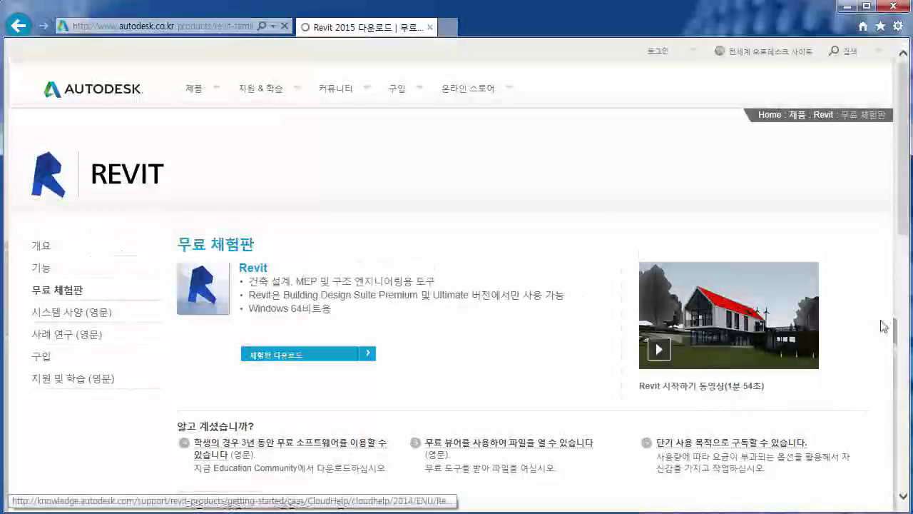
# Step: Open the 시스템 사양 (영문) article 'System requirements for Autodesk Revit products' in a new window
pyautogui.moveTo(902, 221)
pyautogui.mouseDown()
pyautogui.moveTo(906, 317)
pyautogui.moveTo(905, 246)
pyautogui.mouseUp()
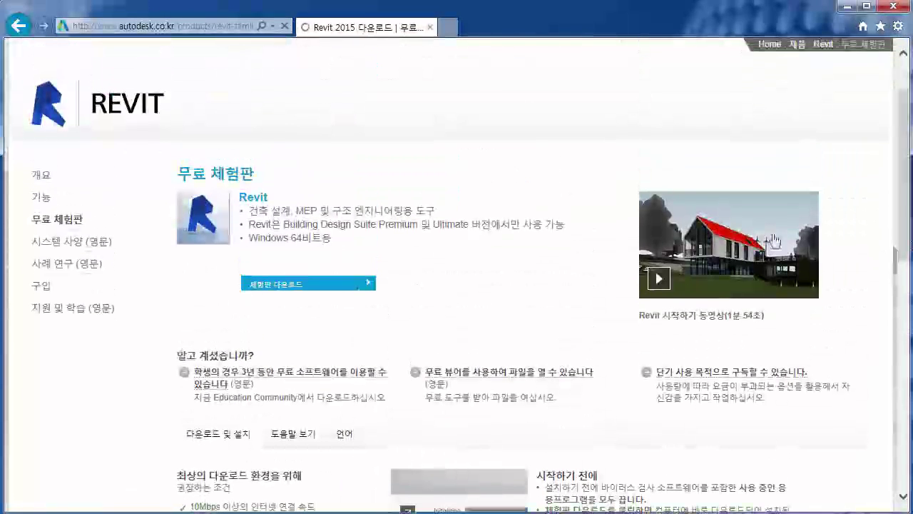
pyautogui.click(72, 244)
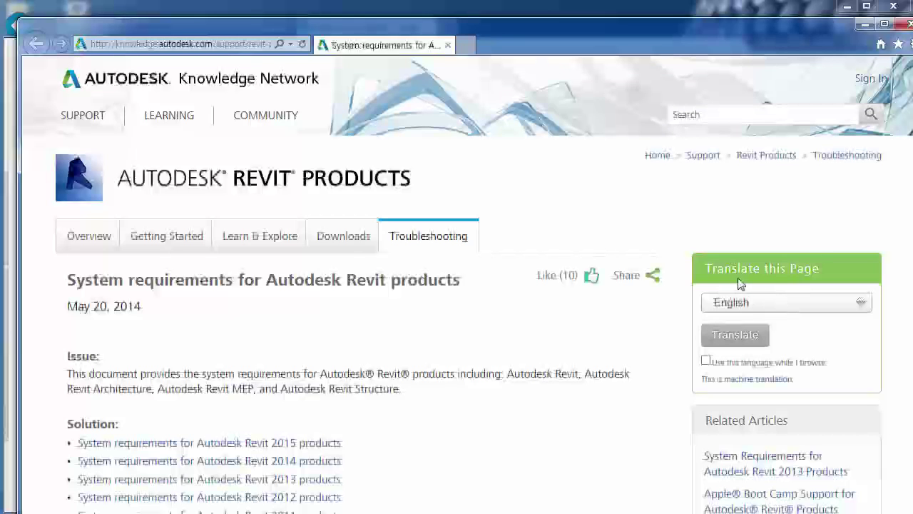
# Step: Translate the article to Korean, with 'Use this language while I browse' ticked
pyautogui.click(862, 306)
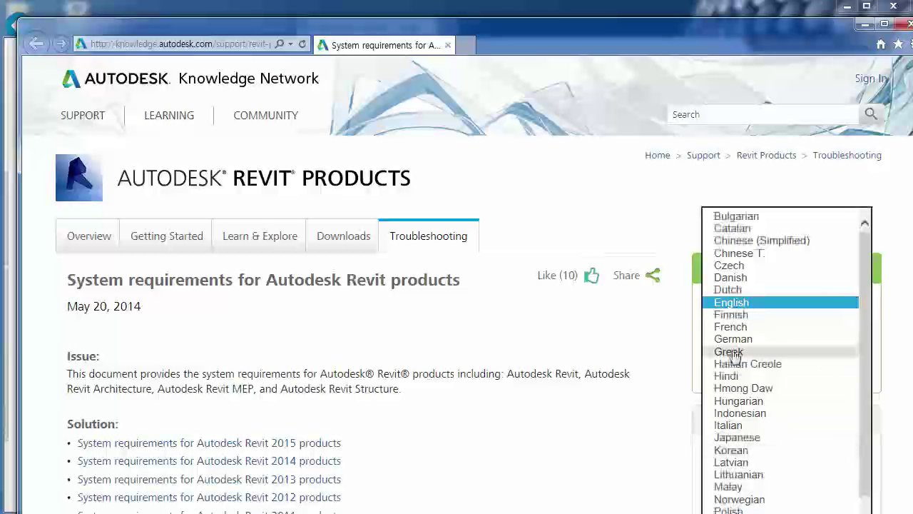
pyautogui.click(732, 450)
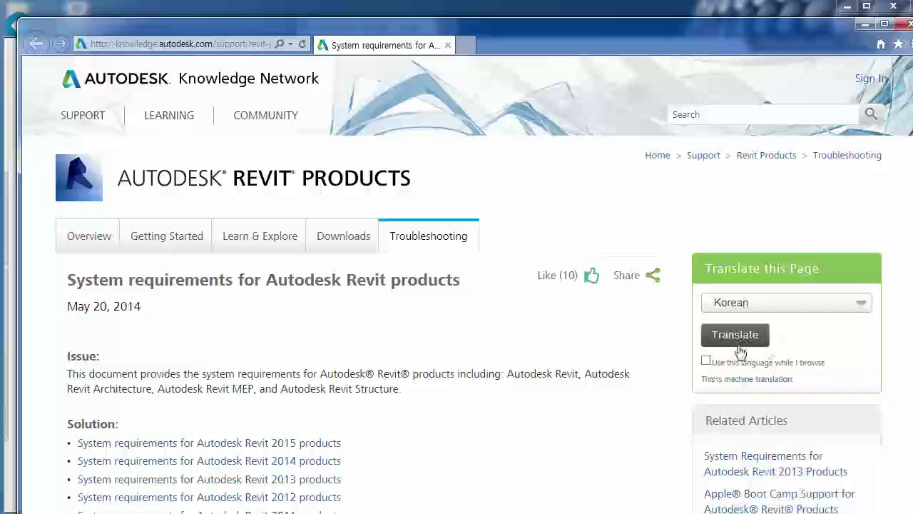
pyautogui.click(735, 334)
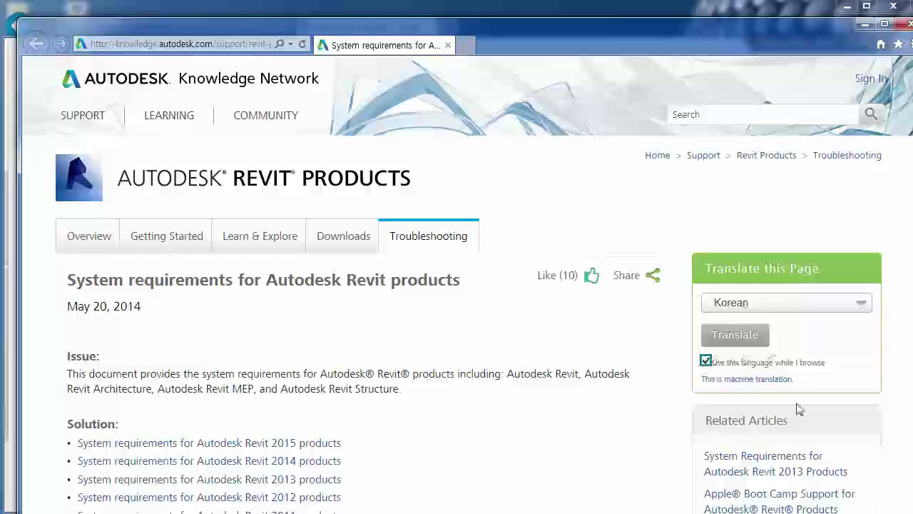
pyautogui.click(731, 335)
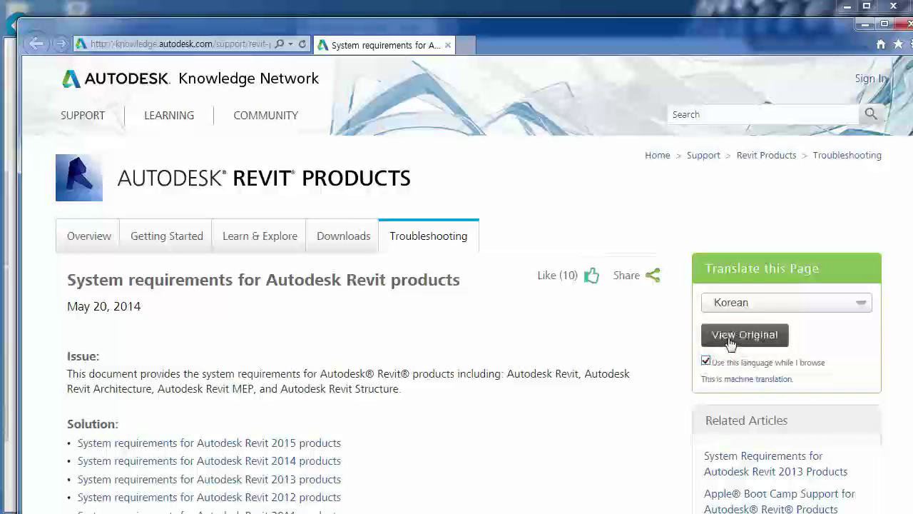
pyautogui.scroll(-2, 528, 377)
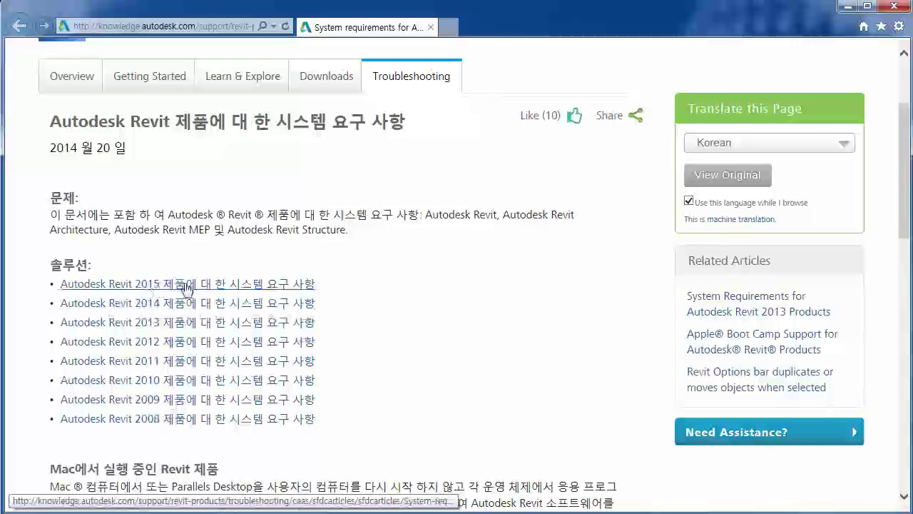
# Step: Open the Autodesk Revit 2015 system requirements article and close the ForeSee feedback popup
pyautogui.click(187, 287)
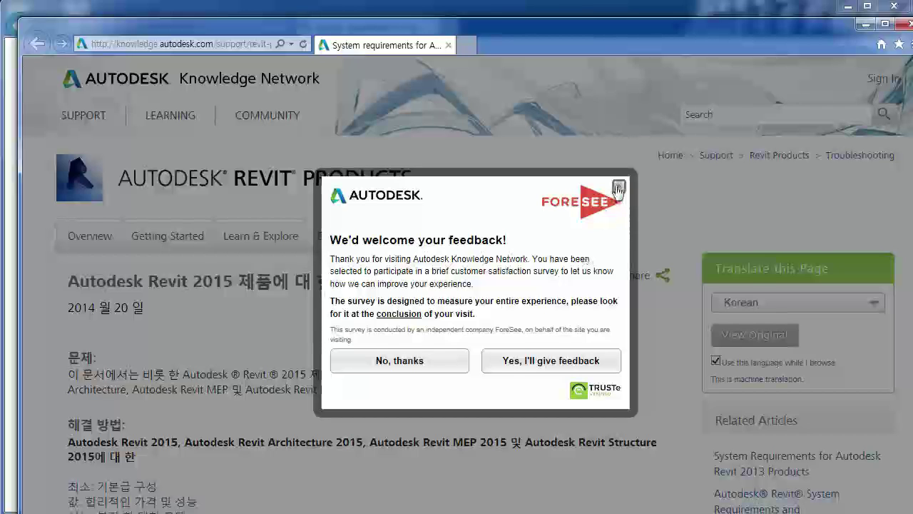
pyautogui.click(618, 188)
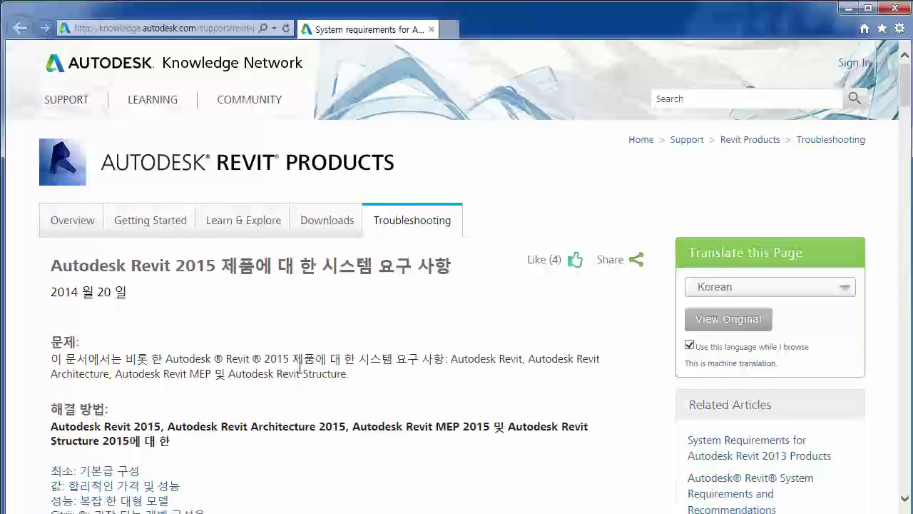
# Step: Scroll to the 최소: 기본 구성 table: 64-bit Windows 7 SP1 or 8/8.1, 4GB RAM
pyautogui.scroll(-2, 295, 367)
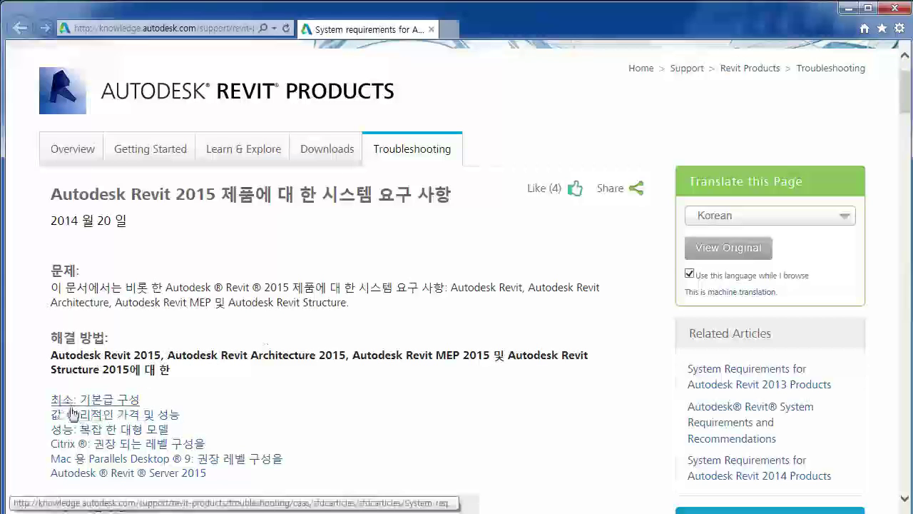
pyautogui.scroll(-1, 81, 419)
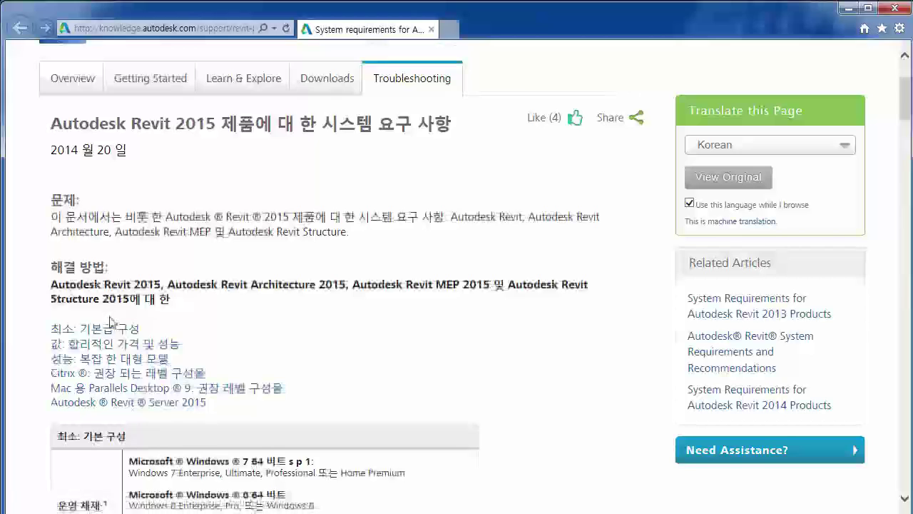
pyautogui.scroll(-2, 201, 351)
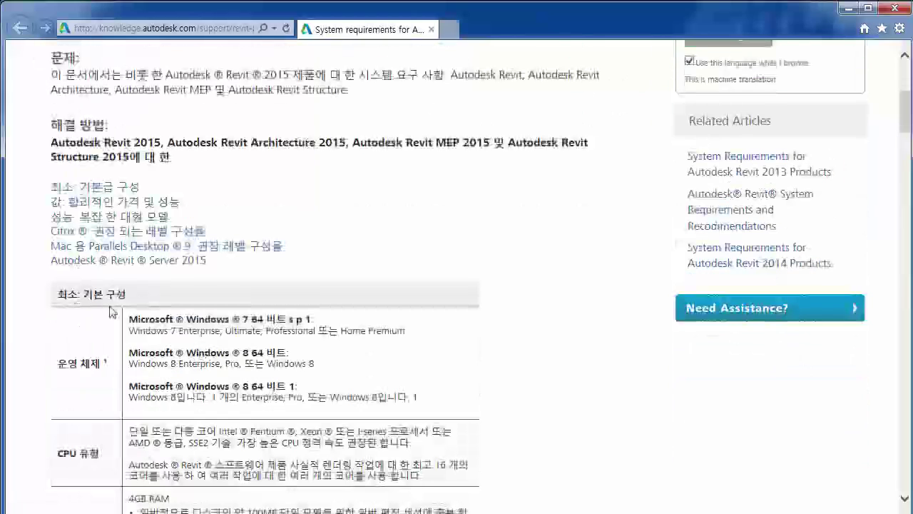
pyautogui.scroll(-1, 135, 281)
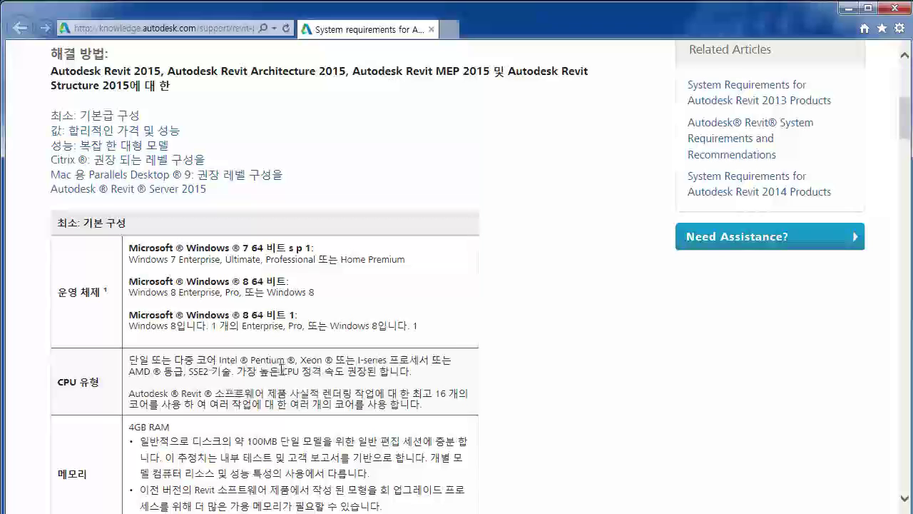
pyautogui.scroll(-1, 284, 427)
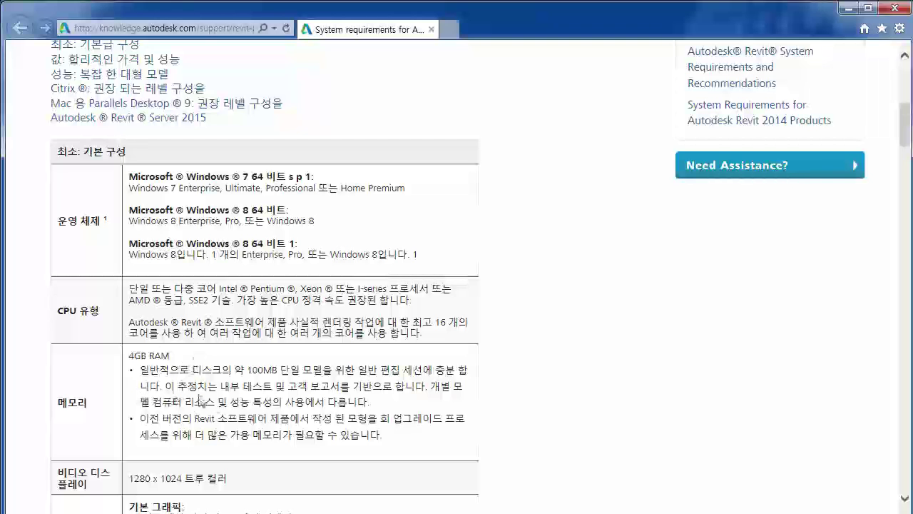
pyautogui.scroll(-1, 223, 400)
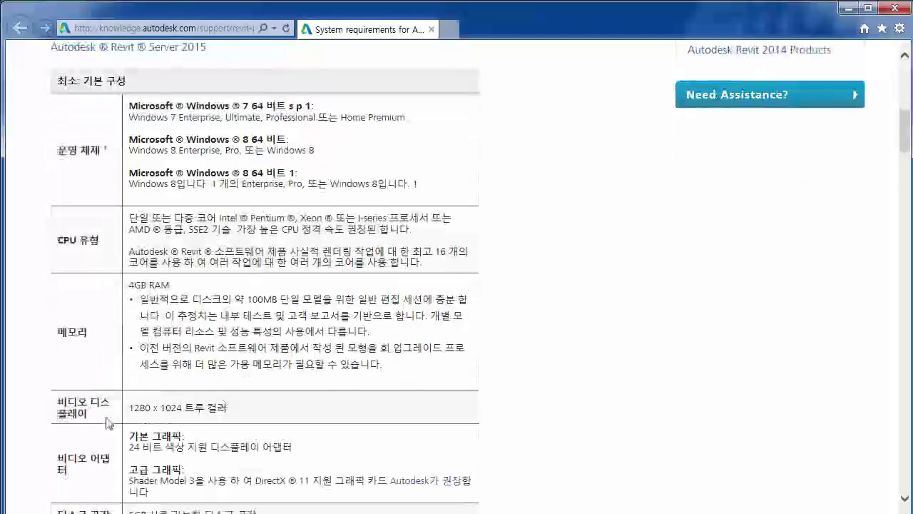
pyautogui.scroll(-1, 132, 407)
pyautogui.scroll(-1, 161, 393)
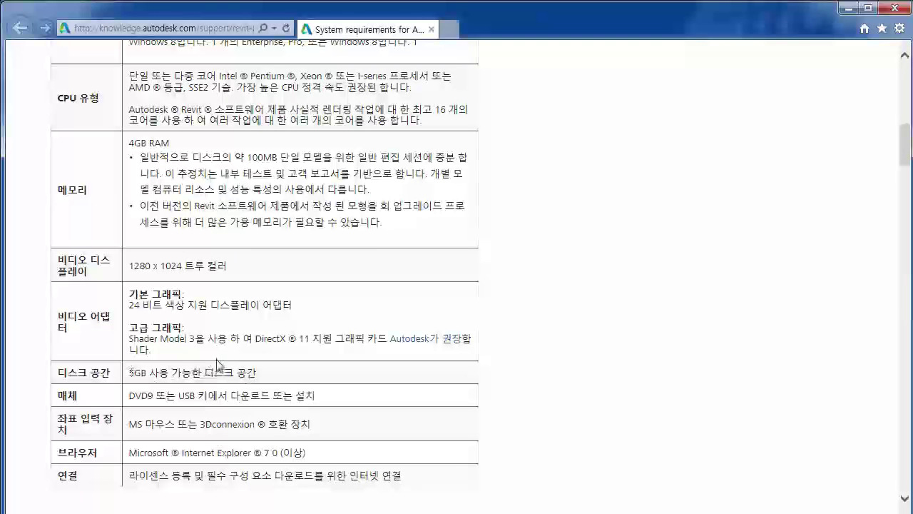
pyautogui.scroll(-1, 221, 363)
pyautogui.scroll(3, 221, 359)
pyautogui.scroll(2, 221, 359)
pyautogui.scroll(-1, 214, 358)
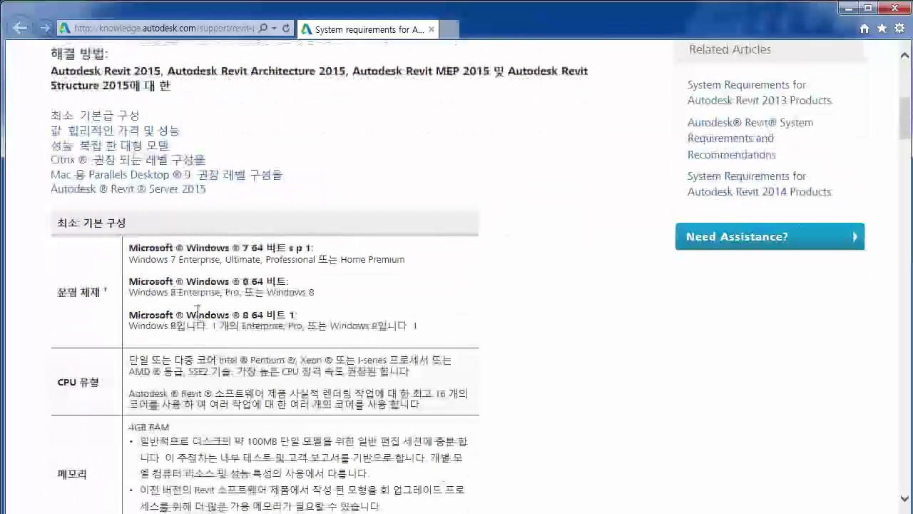
pyautogui.scroll(-1, 200, 315)
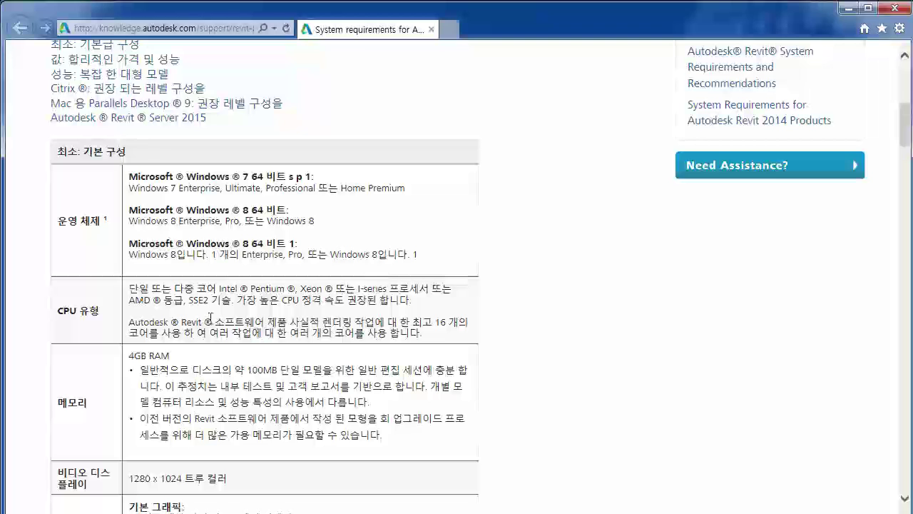
pyautogui.scroll(-2, 158, 350)
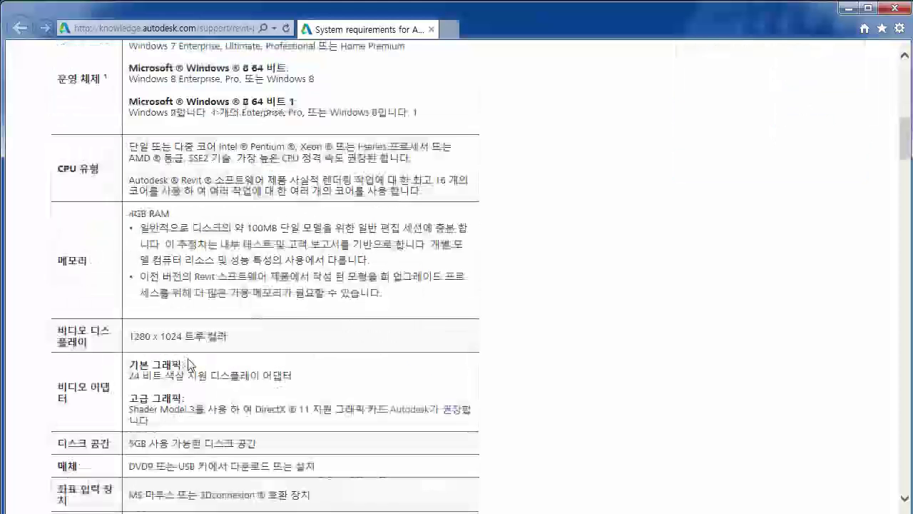
pyautogui.scroll(-1, 184, 392)
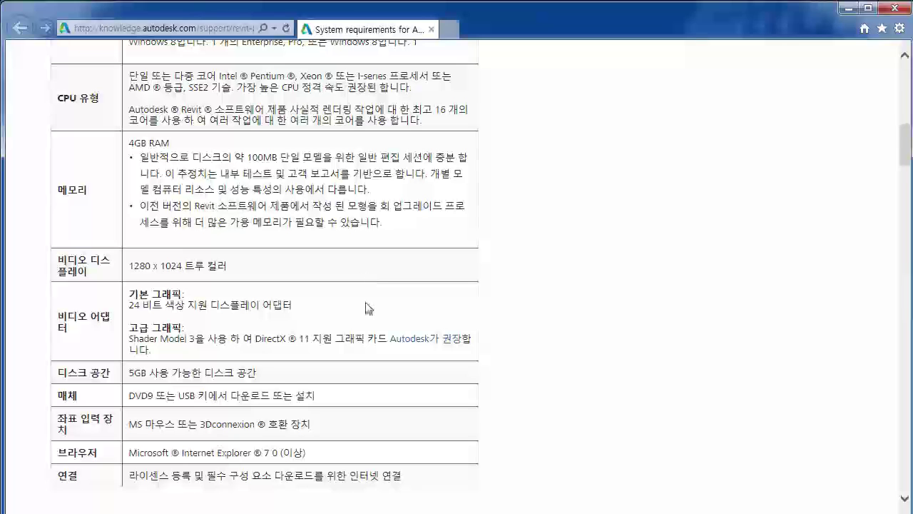
# Step: Scroll past the 값 tier (8GB RAM, 1680x1050 display) to the 성능: 대형 복잡 한 모델 header
pyautogui.scroll(-3, 365, 307)
pyautogui.scroll(3, 366, 307)
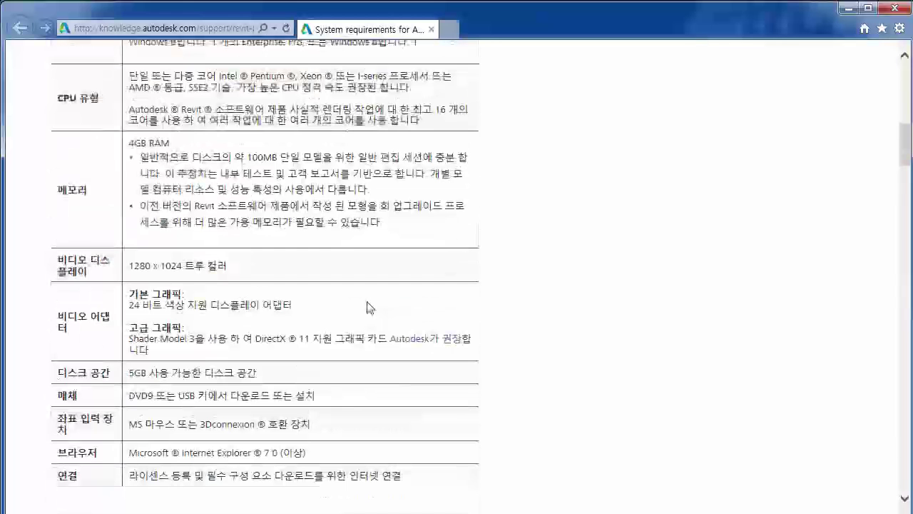
pyautogui.scroll(-1, 367, 307)
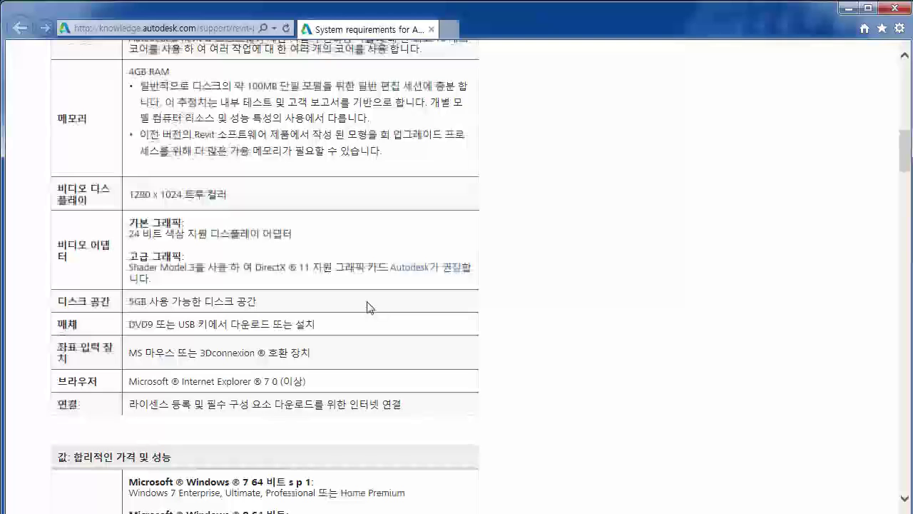
pyautogui.scroll(-4, 367, 307)
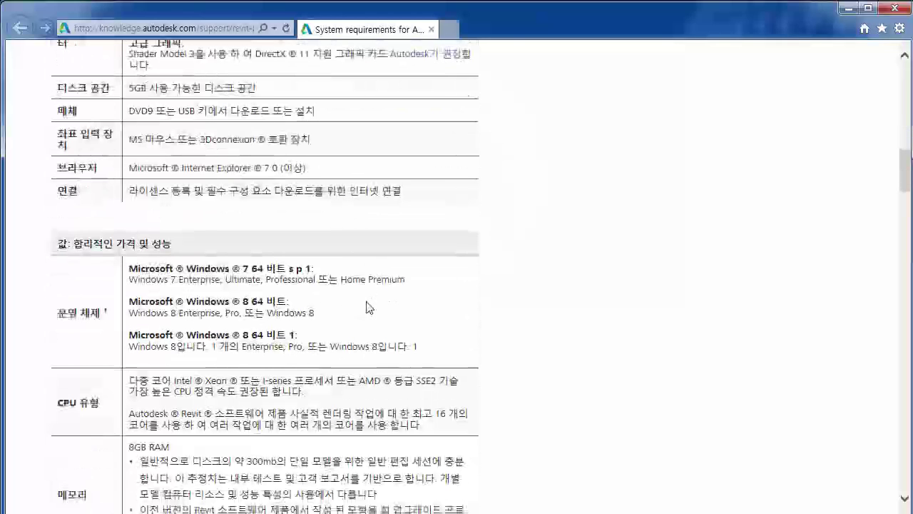
pyautogui.scroll(-1, 366, 308)
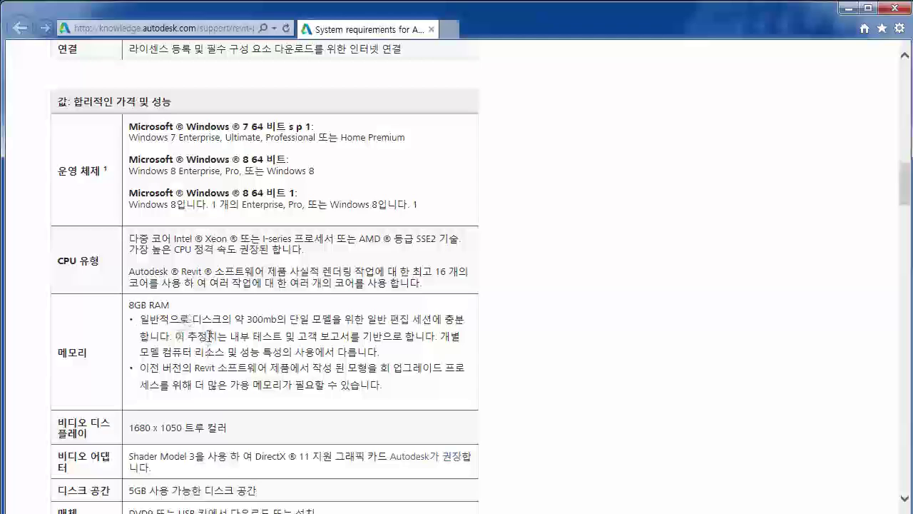
pyautogui.scroll(-1, 211, 334)
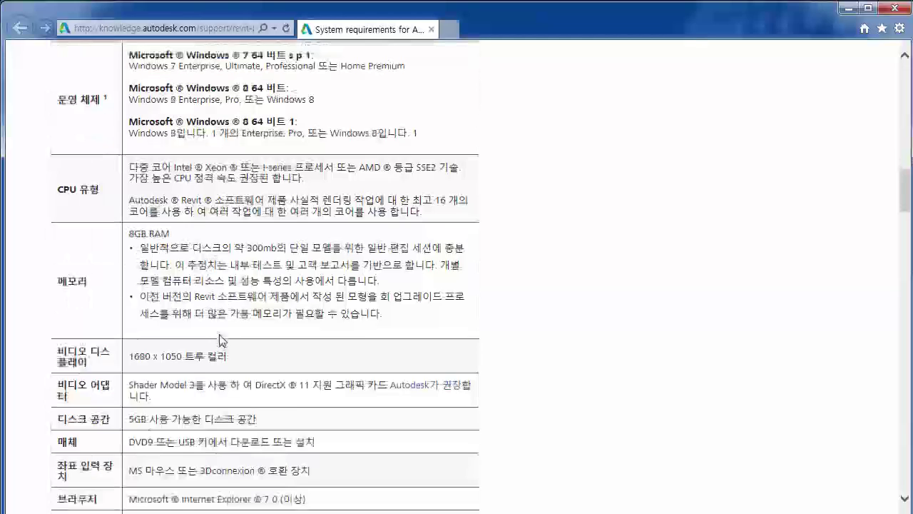
pyautogui.scroll(-2, 221, 336)
pyautogui.scroll(3, 221, 337)
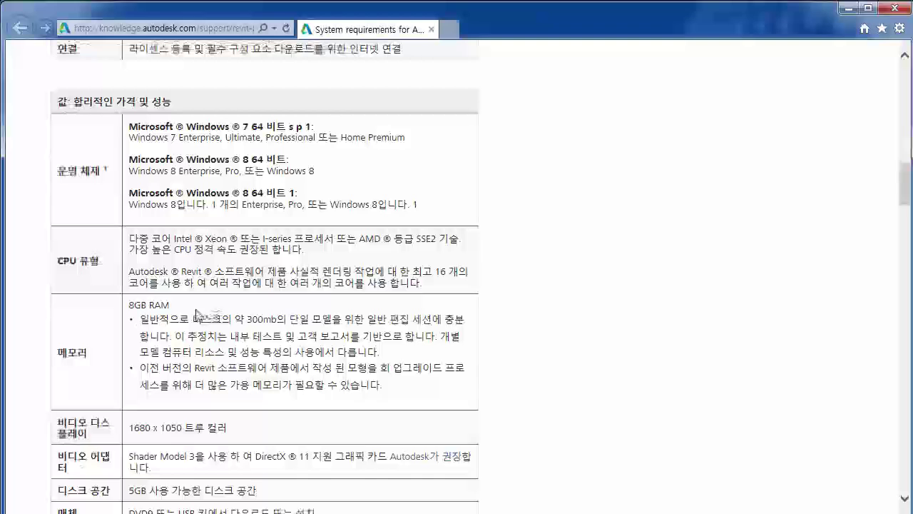
pyautogui.scroll(-1, 197, 312)
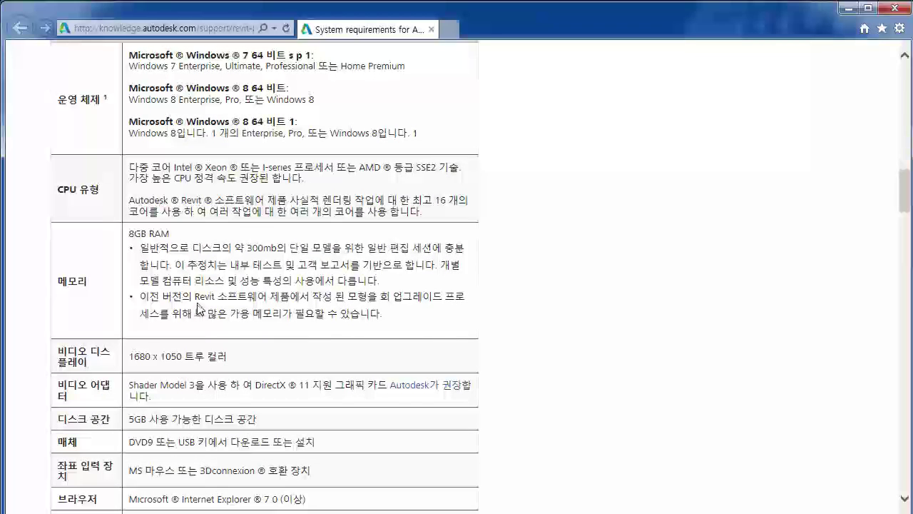
pyautogui.scroll(-2, 197, 309)
pyautogui.scroll(-1, 197, 309)
pyautogui.scroll(-1, 197, 308)
pyautogui.scroll(-1, 198, 309)
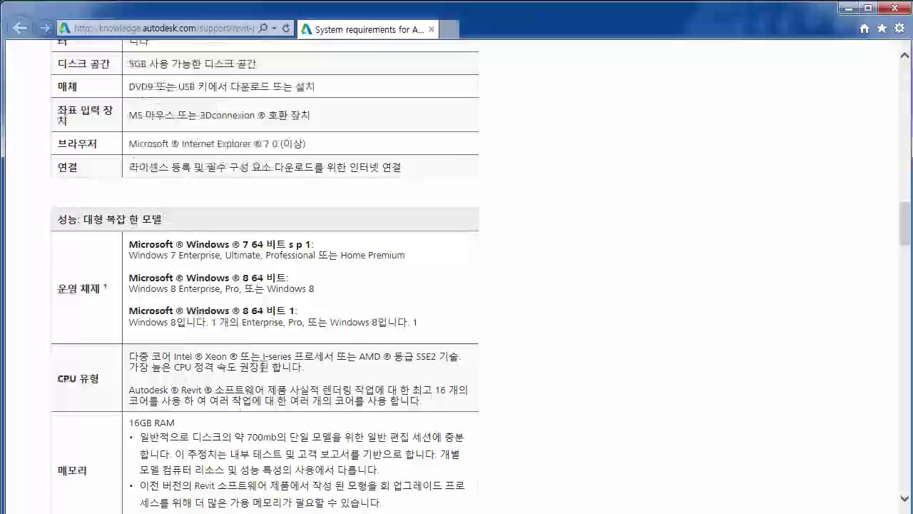
# Step: Scroll back up and down to reach the start of the 성능 section
pyautogui.scroll(1, 150, 365)
pyautogui.scroll(3, 150, 365)
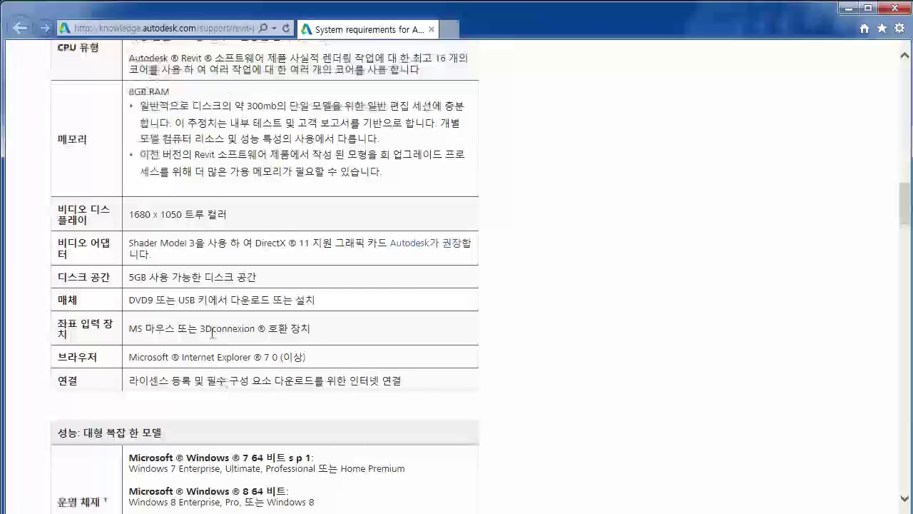
pyautogui.scroll(2, 150, 364)
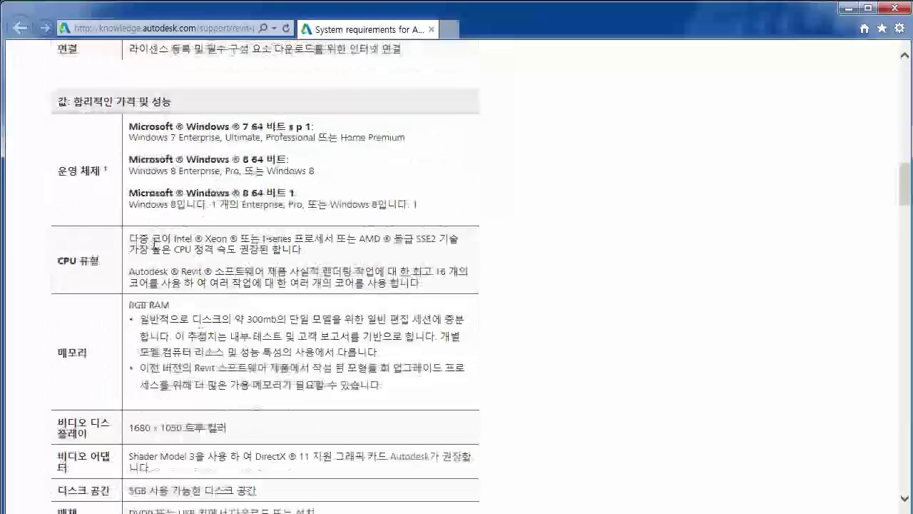
pyautogui.scroll(1, 153, 251)
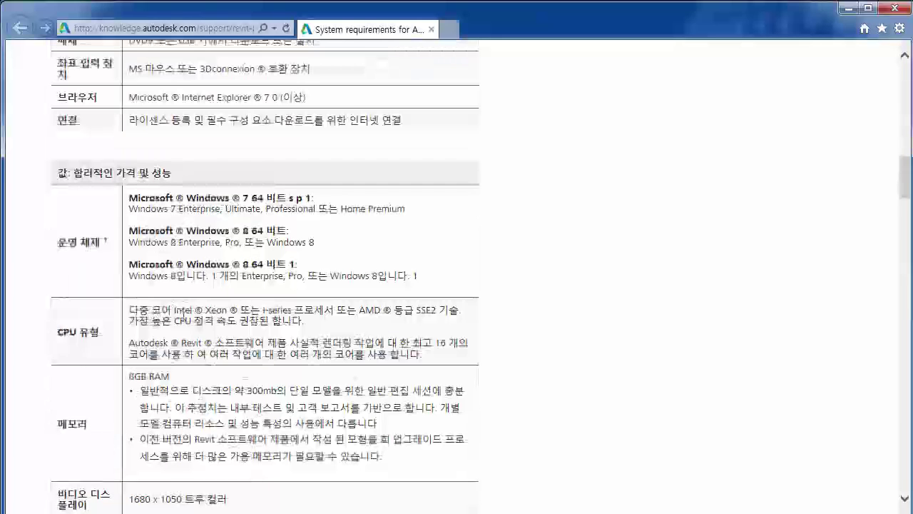
pyautogui.scroll(1, 184, 325)
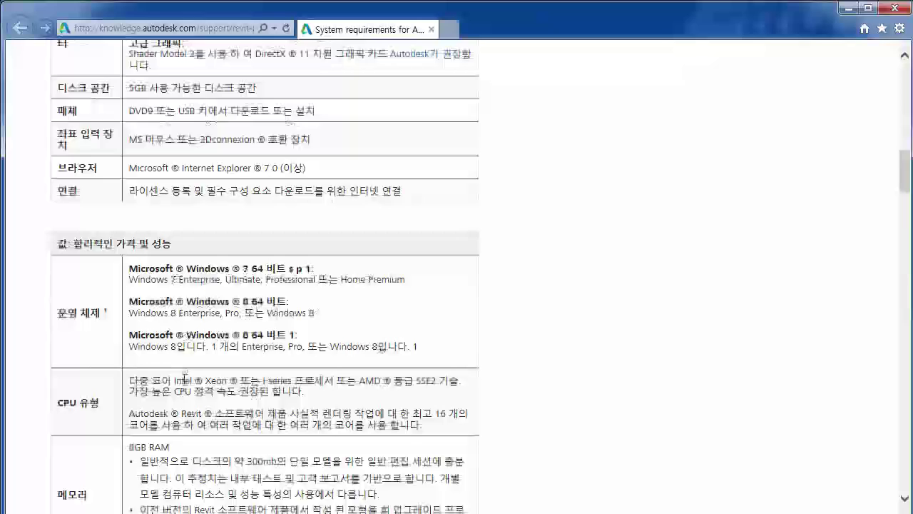
pyautogui.scroll(-6, 185, 385)
pyautogui.scroll(-1, 184, 385)
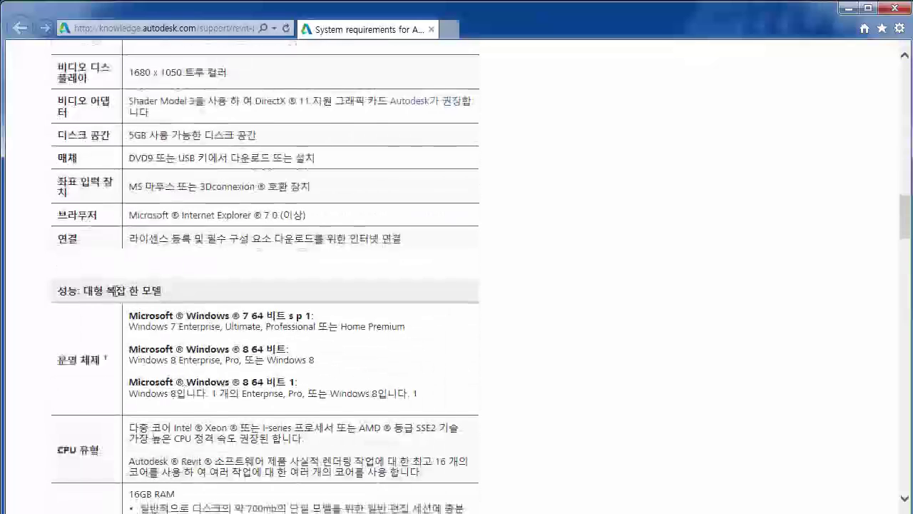
pyautogui.scroll(-1, 167, 353)
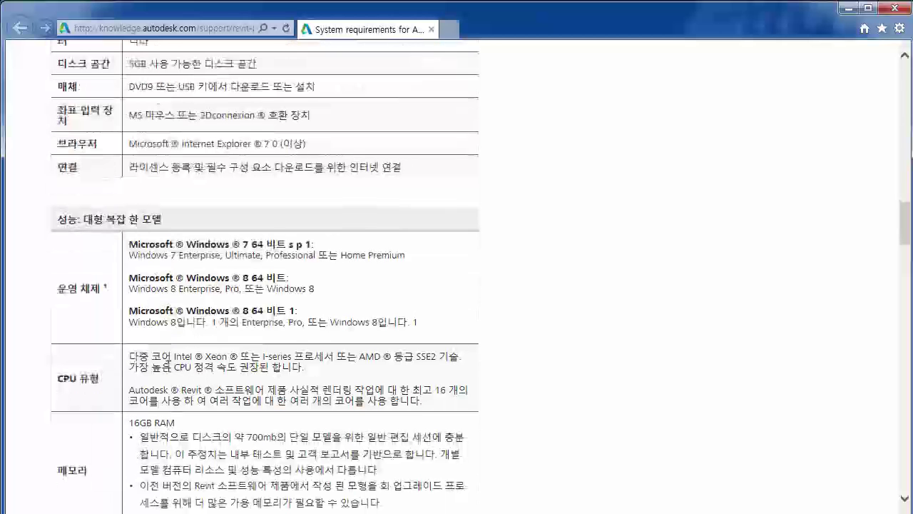
# Step: Highlight the multi-core Intel CPU requirement text, then clear the selection
pyautogui.rightClick(169, 351)
pyautogui.click(171, 353)
pyautogui.middleClick(171, 344)
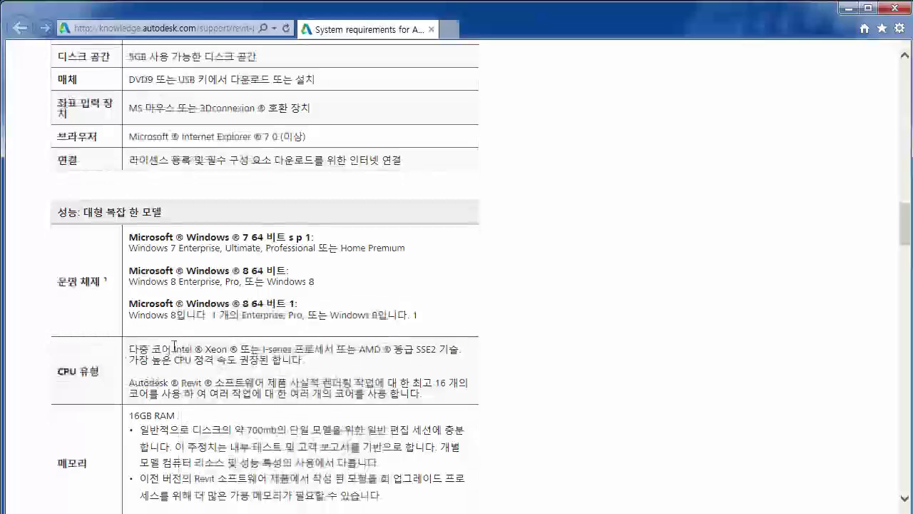
pyautogui.moveTo(194, 348); pyautogui.dragTo(129, 349)
pyautogui.click(166, 373)
pyautogui.middleClick(135, 341)
pyautogui.click(170, 369)
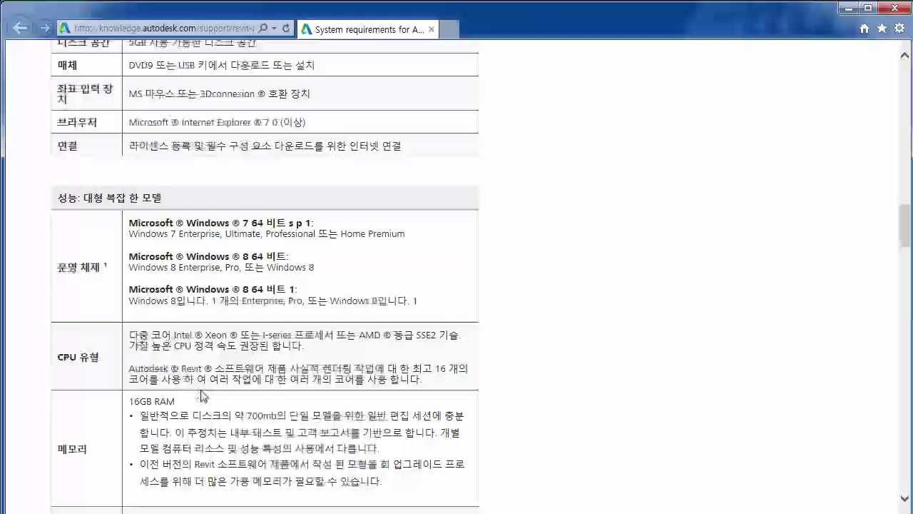
# Step: Scroll to the 1920x1200 display and 10000+ RPM or SSD rows and Citrix XenApp 6.0/6.5
pyautogui.scroll(-2, 234, 374)
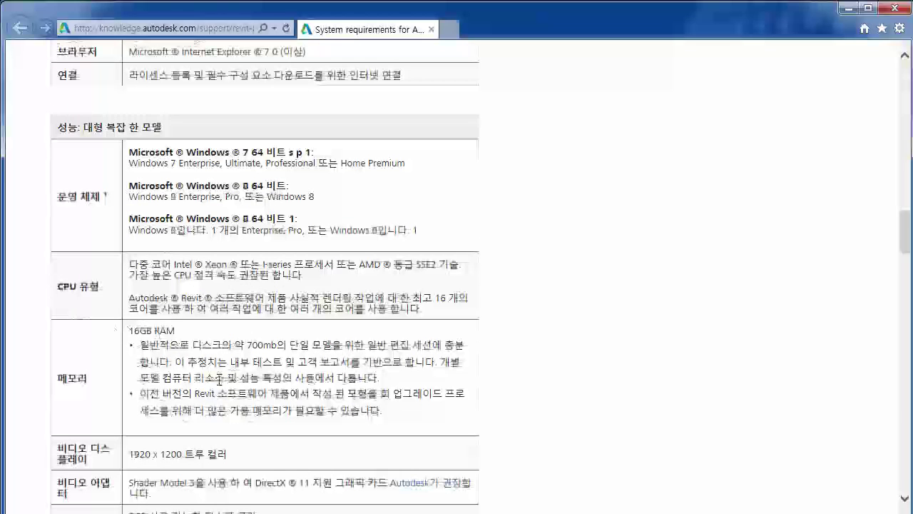
pyautogui.scroll(-4, 218, 380)
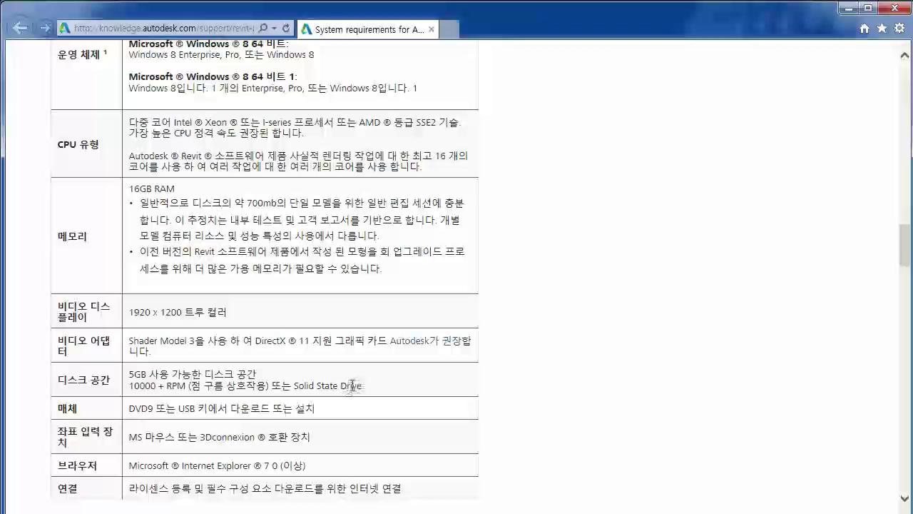
pyautogui.scroll(-3, 351, 385)
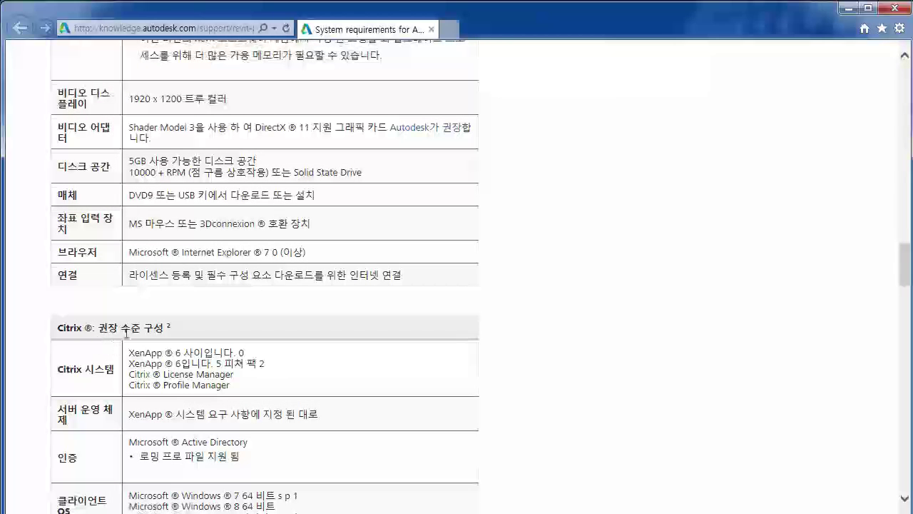
pyautogui.scroll(-1, 169, 381)
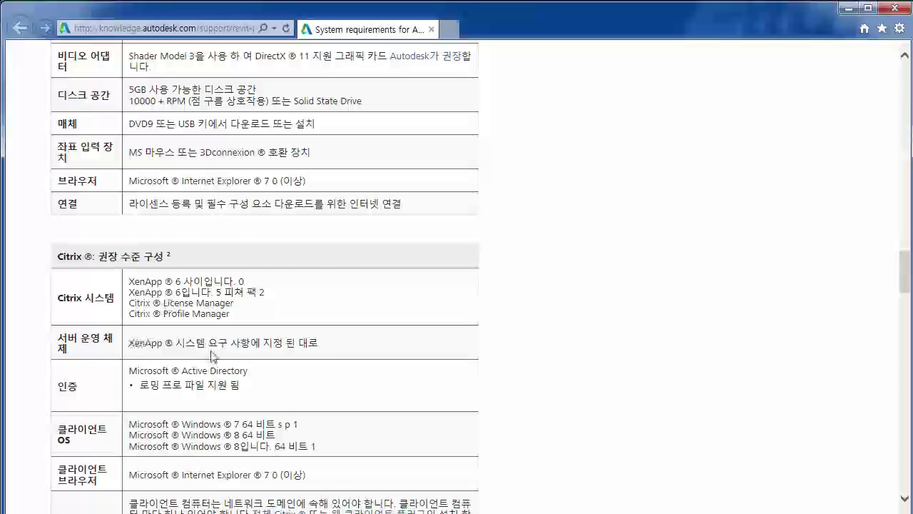
pyautogui.scroll(-1, 213, 351)
pyautogui.scroll(-1, 234, 403)
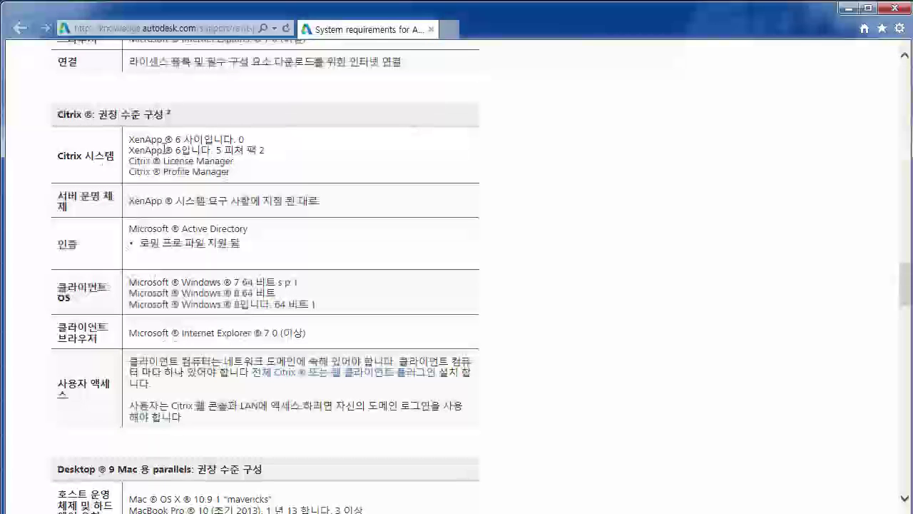
pyautogui.scroll(-1, 175, 281)
pyautogui.scroll(-2, 198, 332)
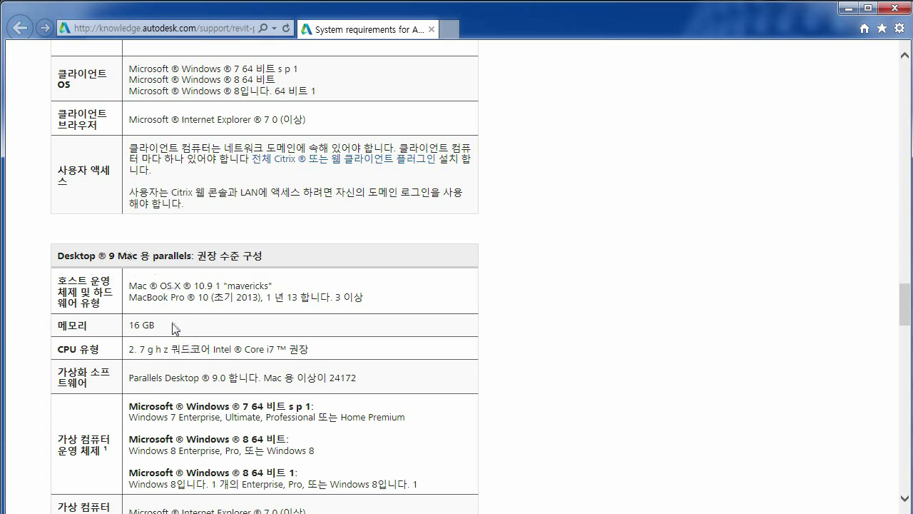
pyautogui.scroll(-1, 160, 319)
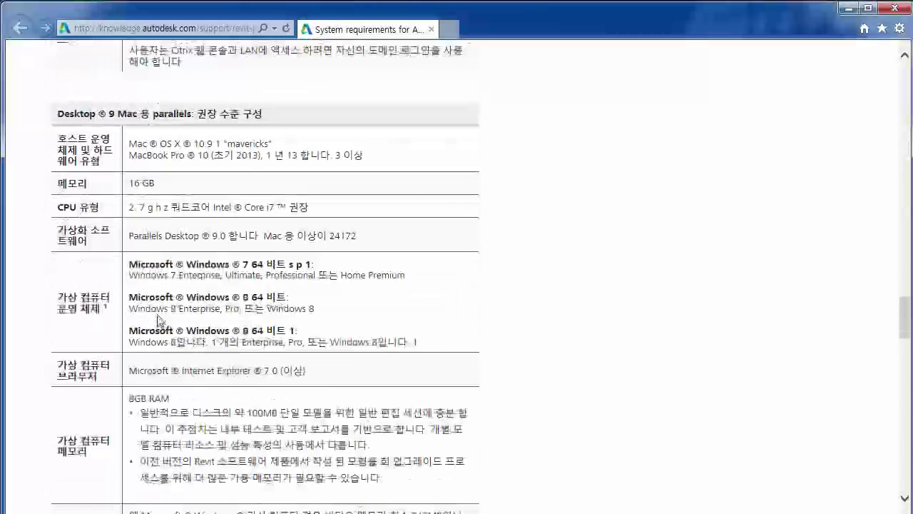
pyautogui.scroll(-3, 160, 319)
pyautogui.scroll(-3, 160, 319)
pyautogui.scroll(-1, 158, 311)
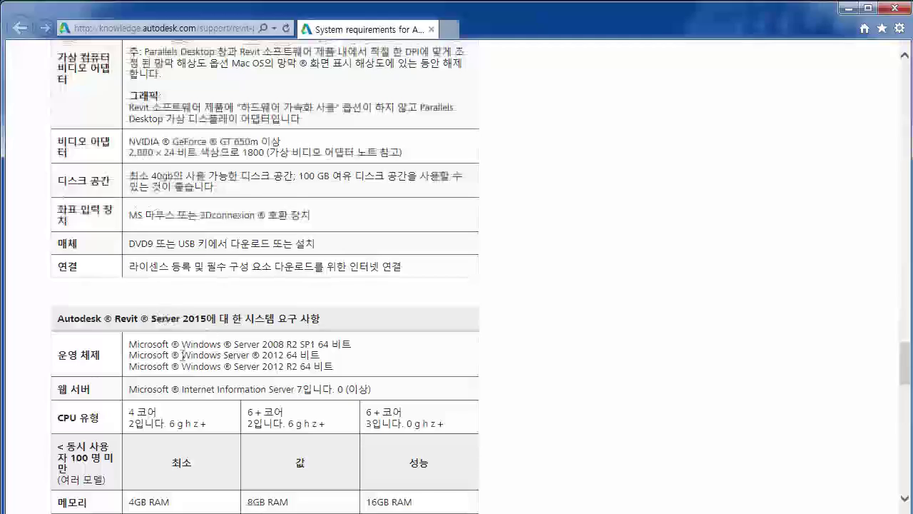
pyautogui.scroll(-6, 199, 336)
pyautogui.scroll(-2, 193, 356)
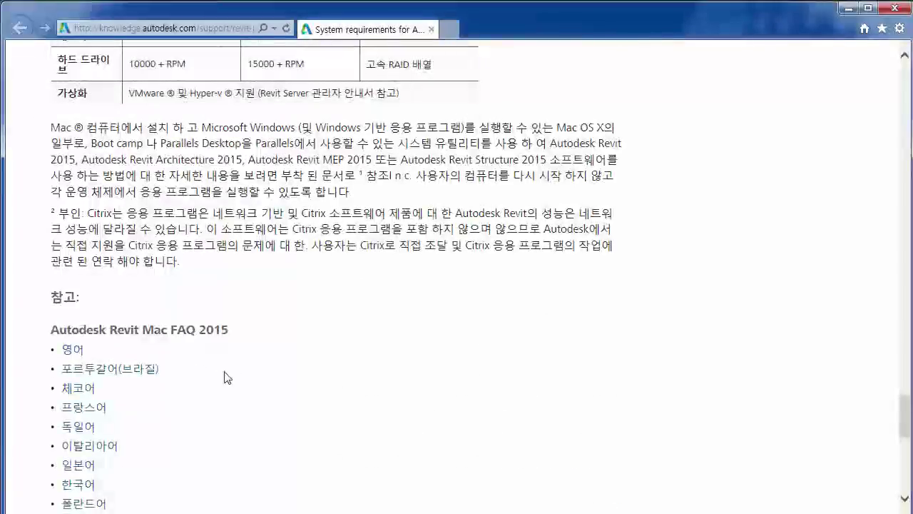
pyautogui.scroll(9, 229, 370)
pyautogui.scroll(7, 227, 372)
pyautogui.scroll(5, 223, 374)
pyautogui.scroll(4, 223, 372)
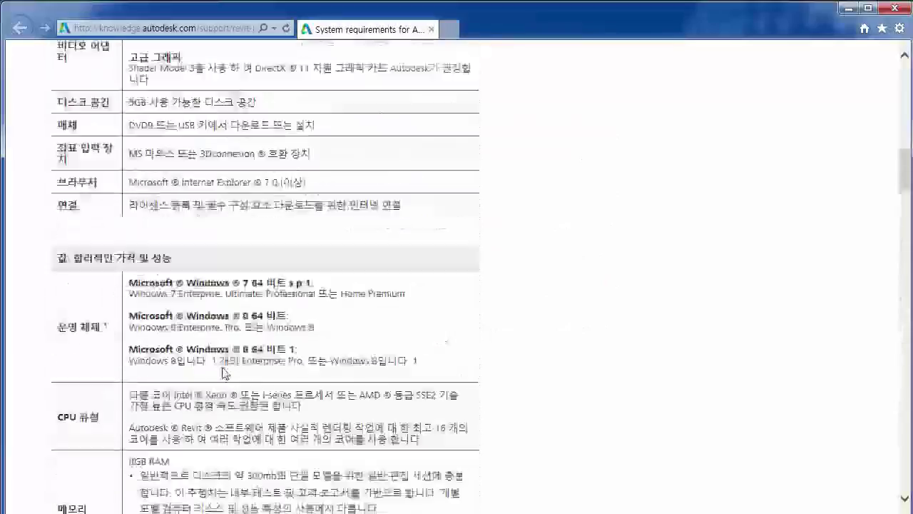
pyautogui.scroll(6, 221, 371)
pyautogui.scroll(4, 220, 369)
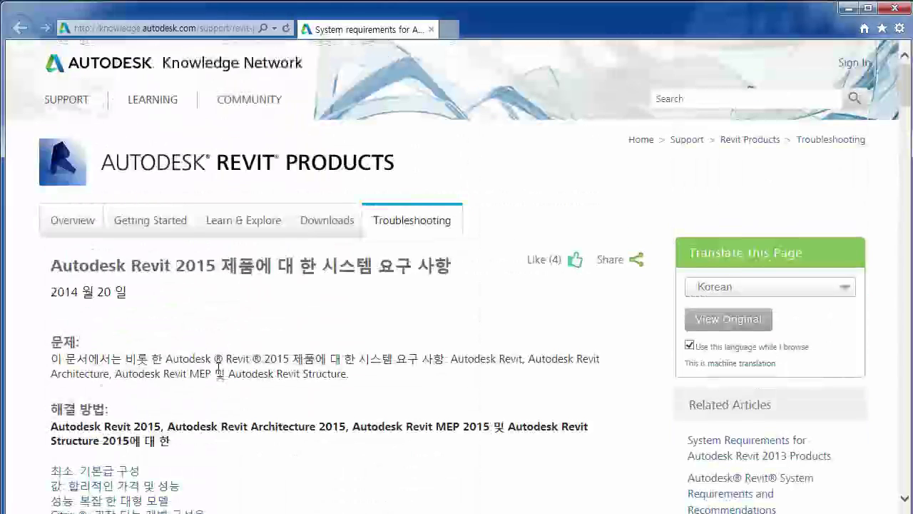
pyautogui.scroll(-3, 222, 370)
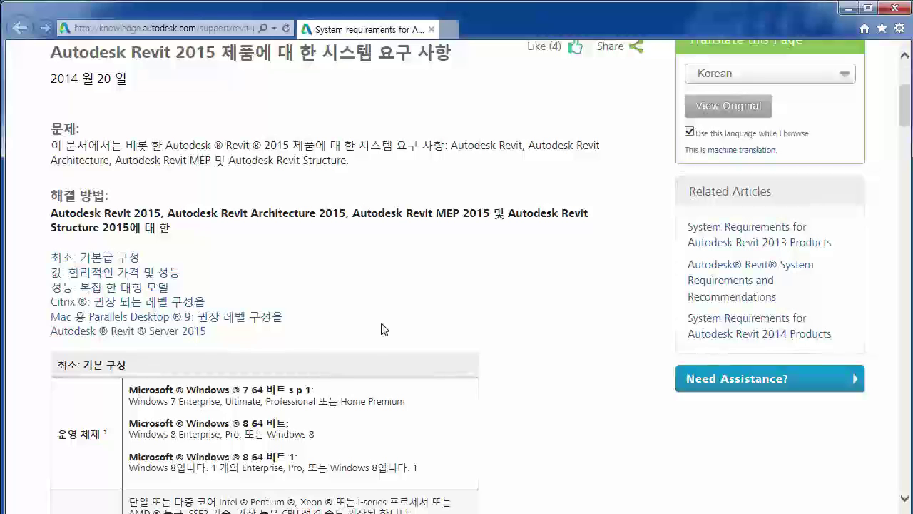
pyautogui.scroll(-2, 381, 329)
pyautogui.scroll(-1, 381, 329)
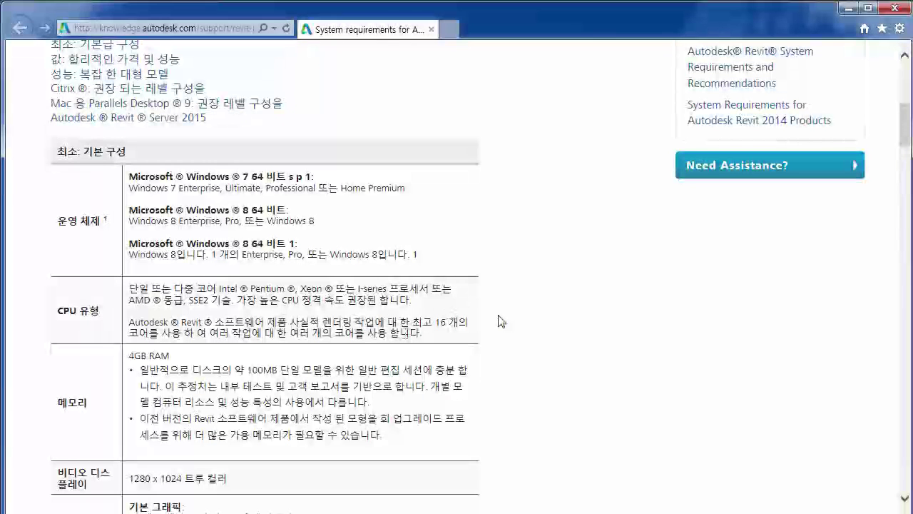
pyautogui.scroll(-1, 500, 321)
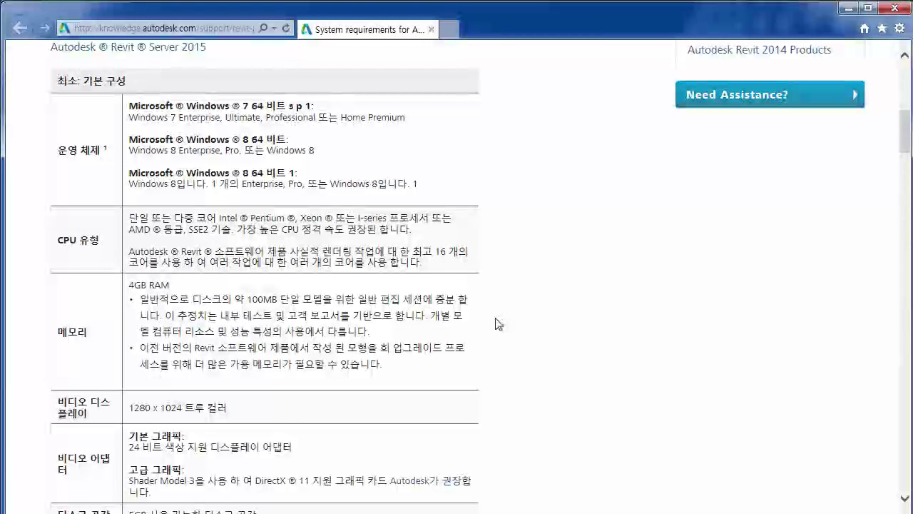
pyautogui.scroll(-4, 485, 330)
pyautogui.scroll(-2, 482, 334)
pyautogui.scroll(-3, 481, 335)
pyautogui.scroll(7, 479, 336)
pyautogui.scroll(5, 477, 334)
pyautogui.scroll(4, 475, 332)
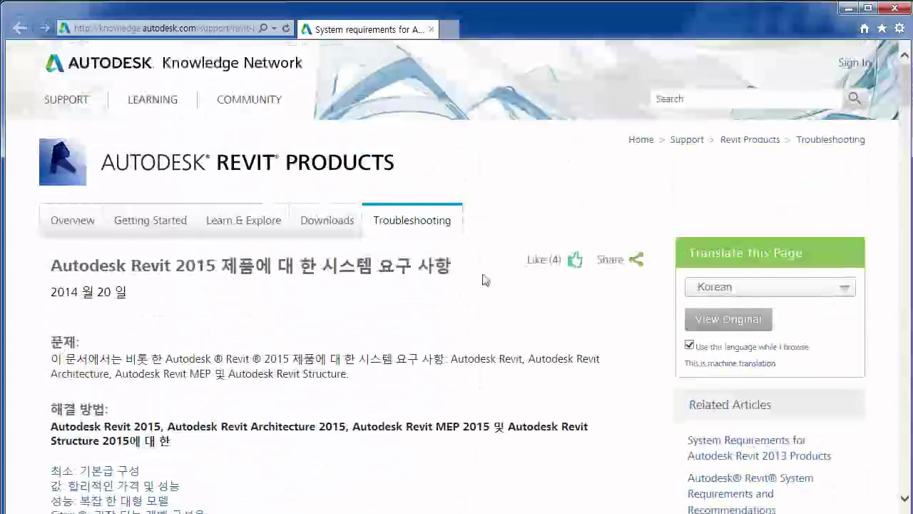
# Step: Close the Revit 2015 article and open the Autodesk Revit 2014 system requirements article
pyautogui.click(431, 29)
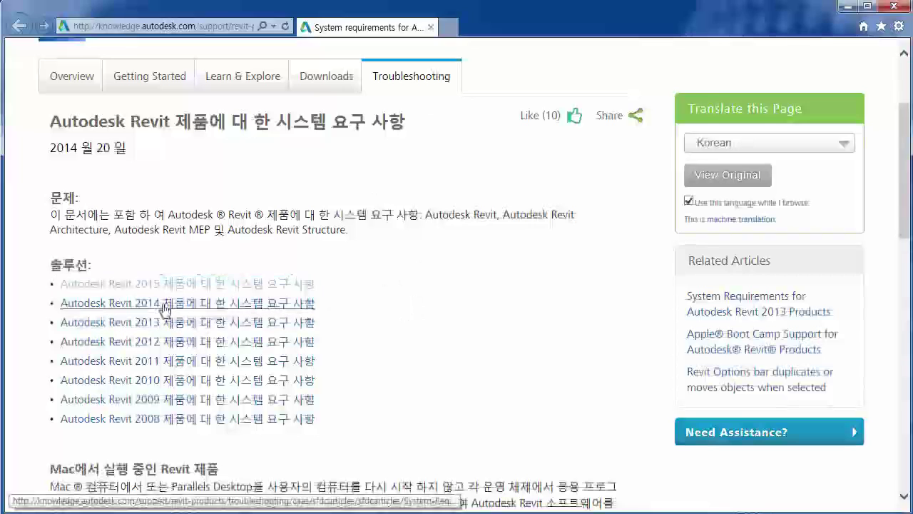
pyautogui.click(171, 303)
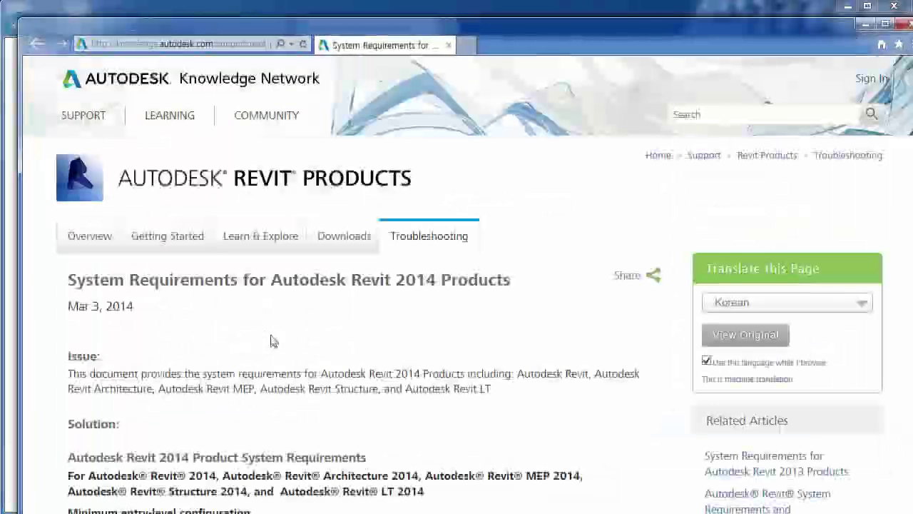
pyautogui.scroll(-3, 408, 338)
pyautogui.scroll(-4, 408, 337)
pyautogui.scroll(-2, 408, 339)
pyautogui.scroll(4, 403, 338)
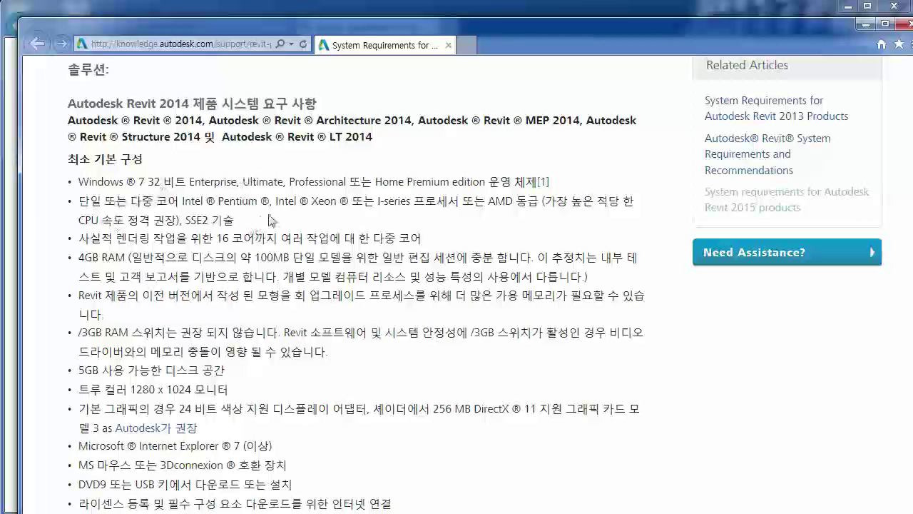
# Step: Scroll through the Korean Revit 2014 requirements article dated March 3, 2014
pyautogui.scroll(-5, 181, 220)
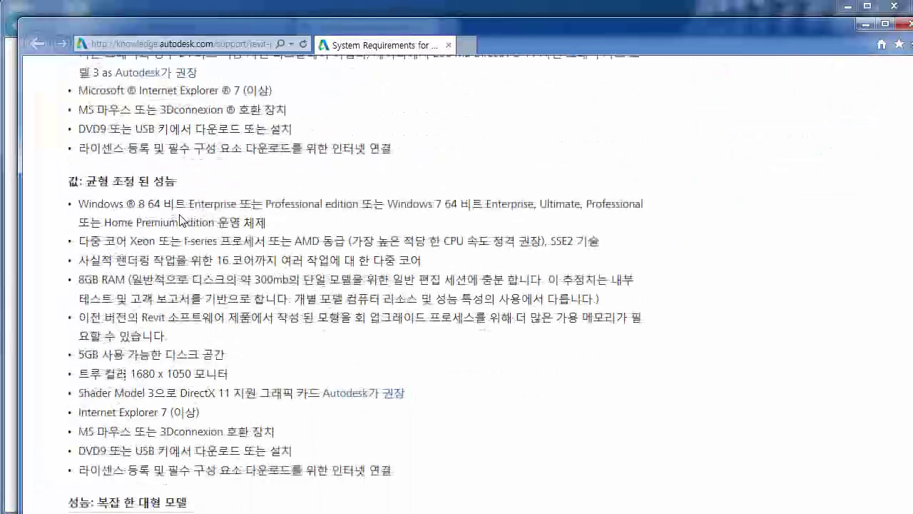
pyautogui.scroll(-2, 210, 280)
pyautogui.scroll(-1, 210, 281)
pyautogui.scroll(-1, 210, 281)
pyautogui.scroll(-4, 214, 278)
pyautogui.scroll(2, 222, 274)
pyautogui.scroll(8, 222, 274)
pyautogui.scroll(3, 222, 274)
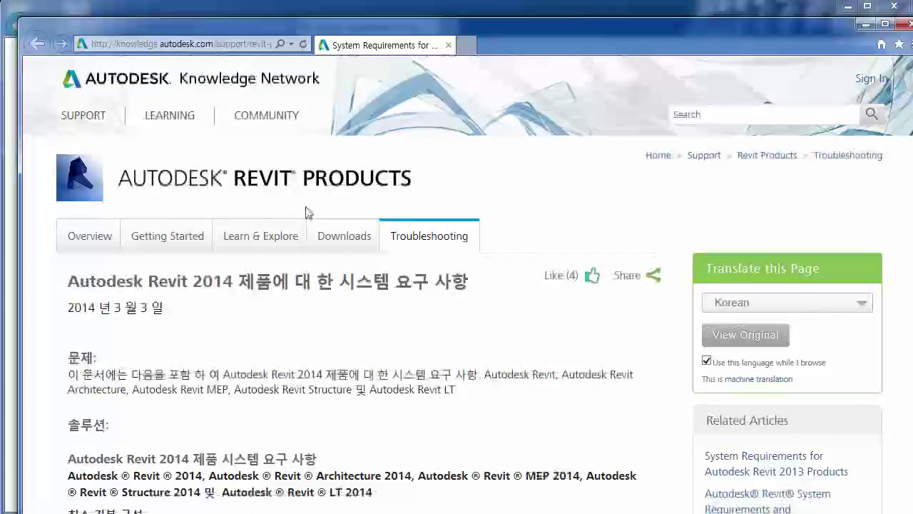
# Step: Close the Revit 2014 article and view the overview's Revit 2015–2008 requirement links
pyautogui.click(449, 46)
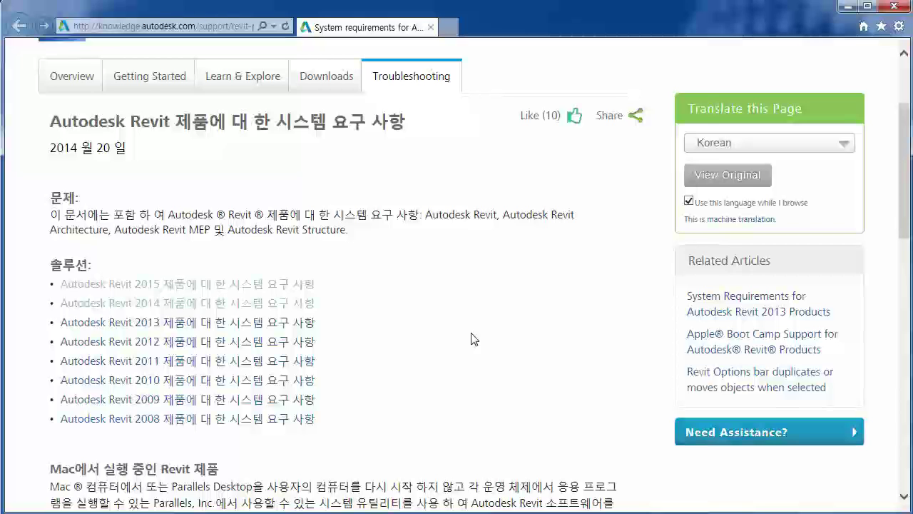
pyautogui.scroll(-1, 449, 352)
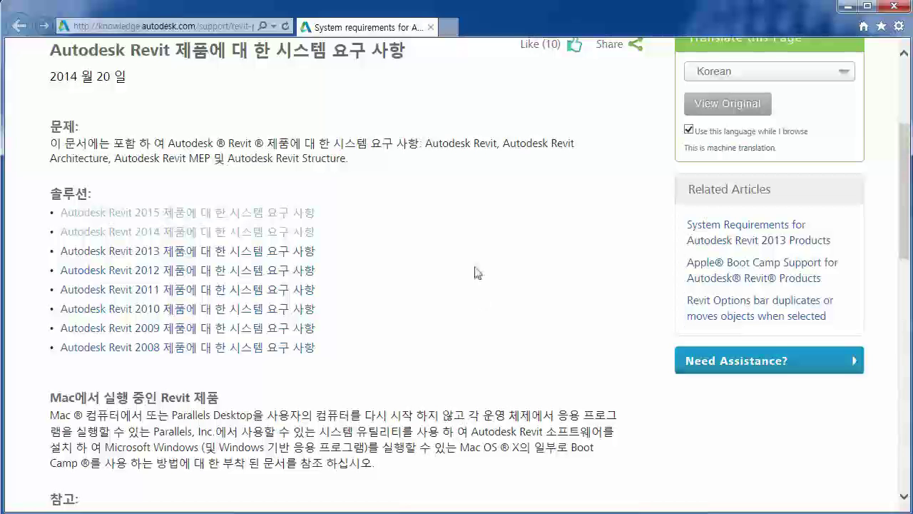
pyautogui.scroll(-1, 497, 267)
pyautogui.scroll(4, 492, 264)
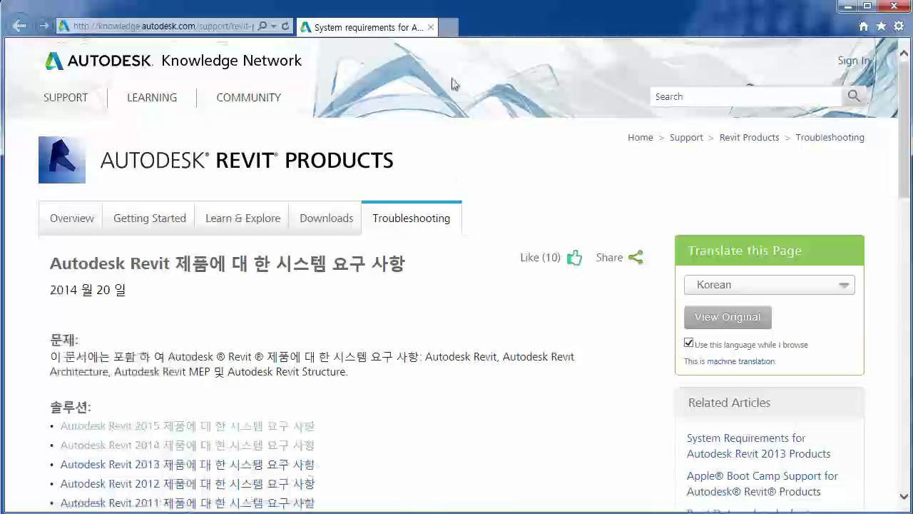
# Step: Return to the Revit 2015 download page, start the trial download, then dismiss the licence agreement unaccepted
pyautogui.click(431, 29)
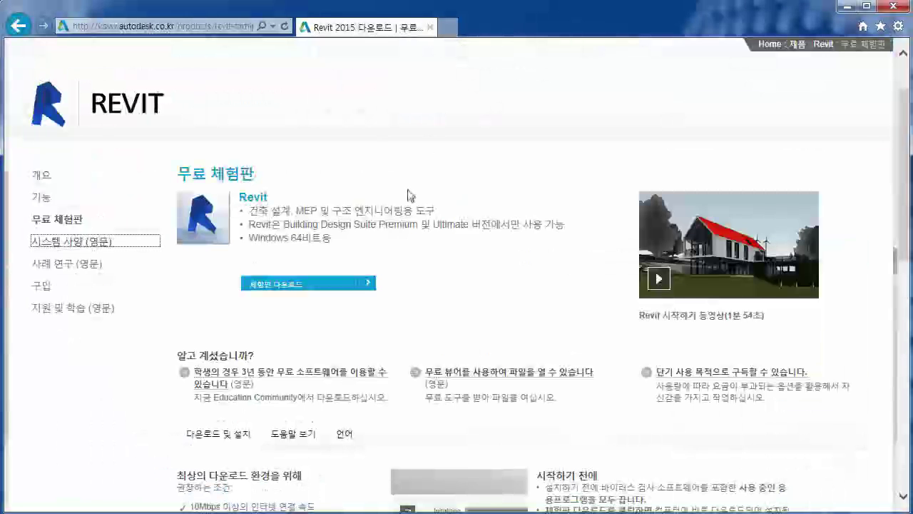
pyautogui.click(482, 282)
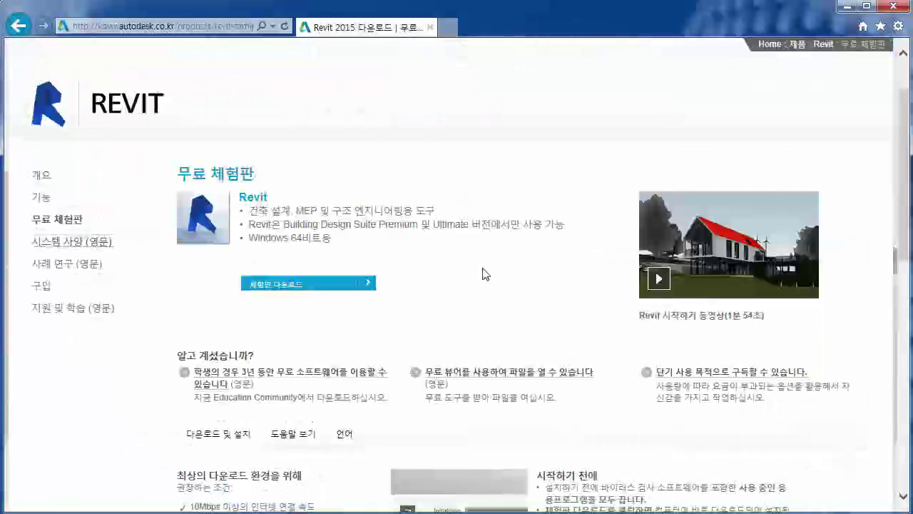
pyautogui.scroll(-2, 483, 273)
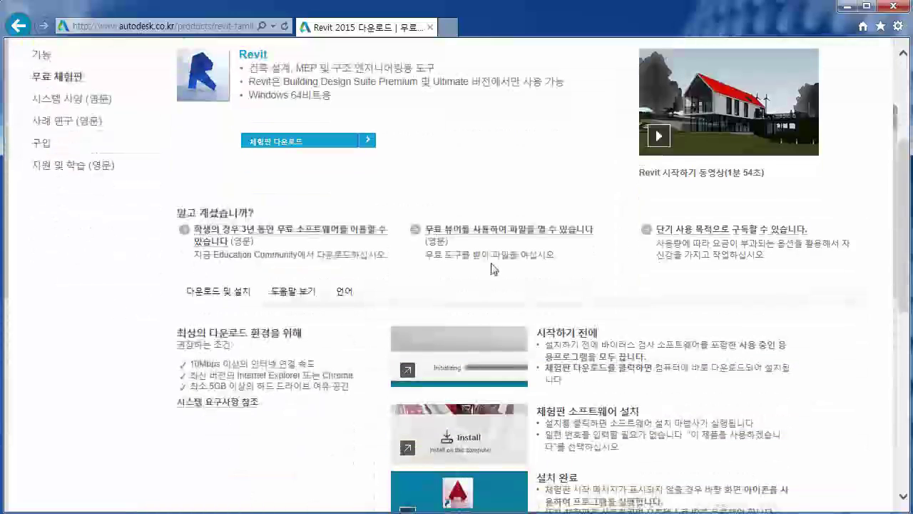
pyautogui.scroll(-3, 492, 268)
pyautogui.scroll(5, 488, 265)
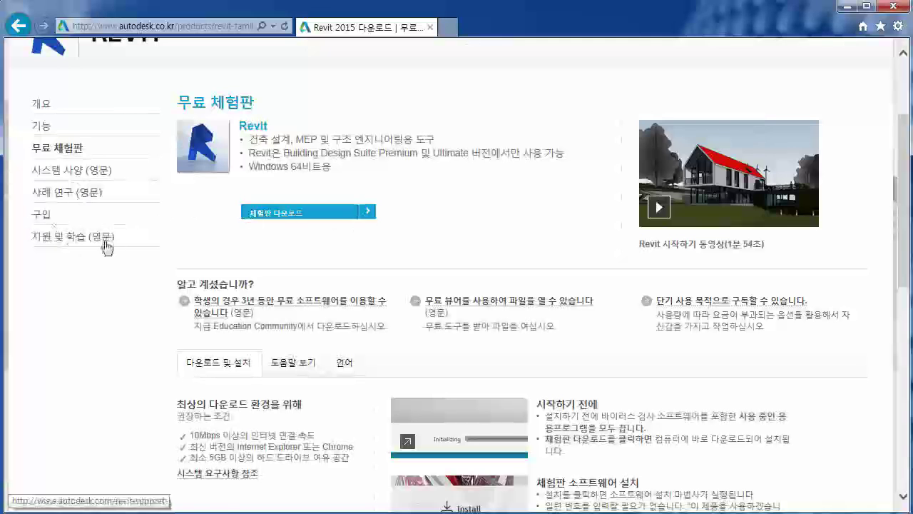
pyautogui.click(319, 215)
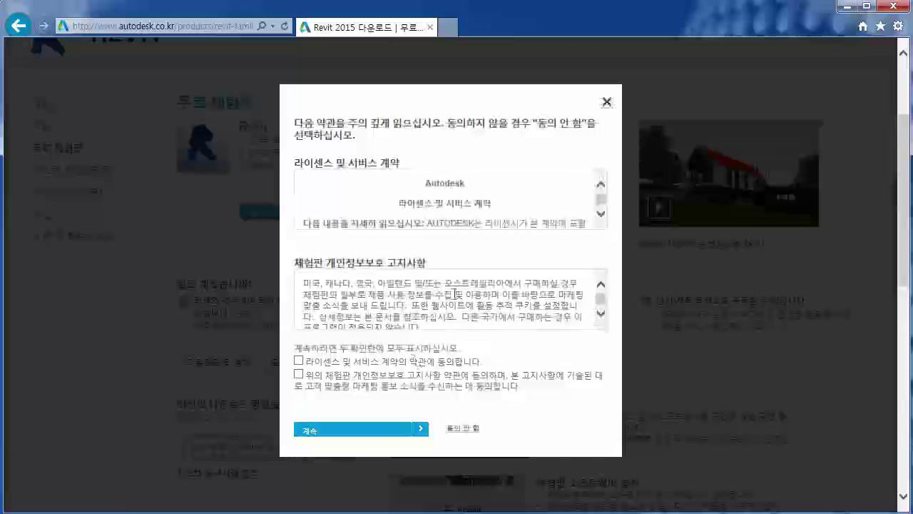
pyautogui.click(607, 104)
pyautogui.scroll(3, 407, 204)
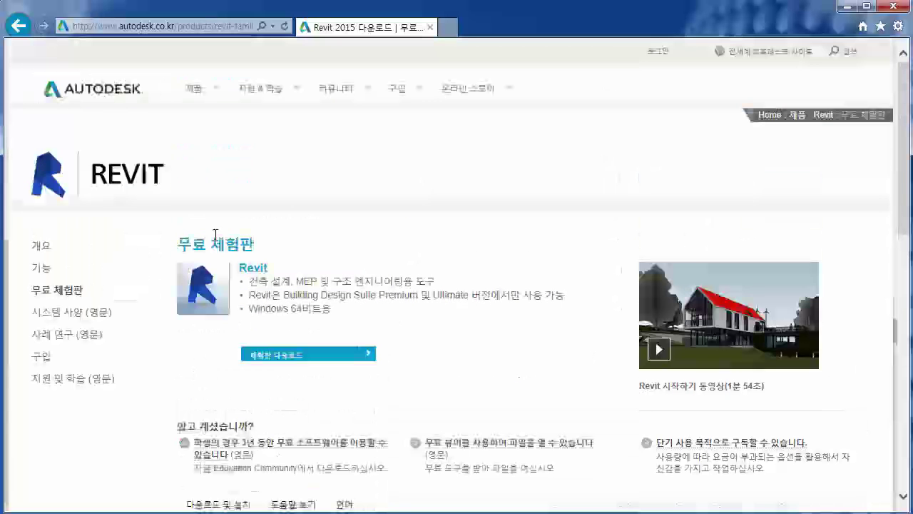
# Step: Open the Korean Revit overview (개요) page and scroll through it
pyautogui.click(41, 246)
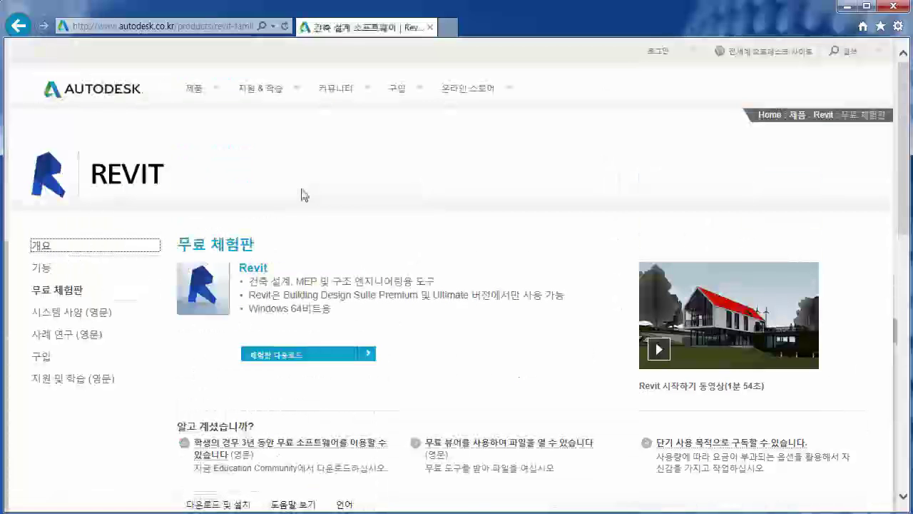
pyautogui.scroll(-3, 349, 214)
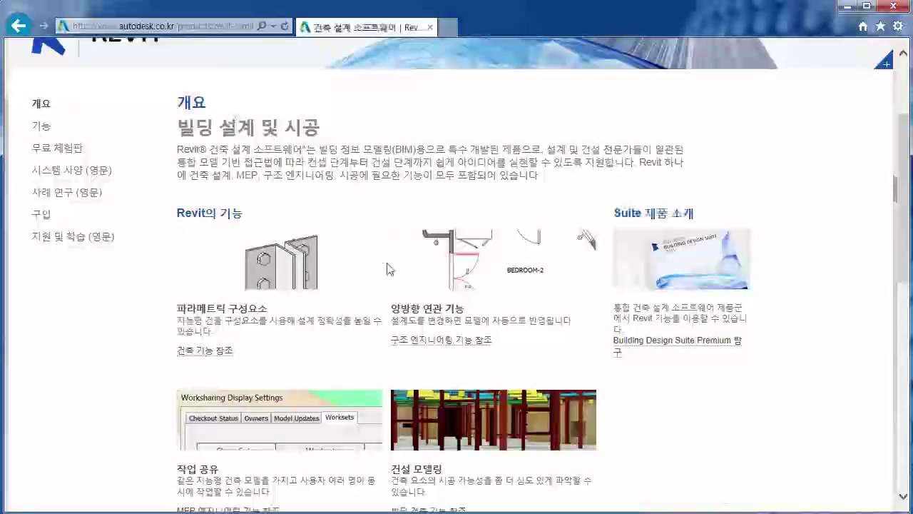
pyautogui.scroll(-3, 383, 261)
pyautogui.scroll(-3, 407, 281)
pyautogui.scroll(7, 407, 281)
pyautogui.scroll(3, 377, 261)
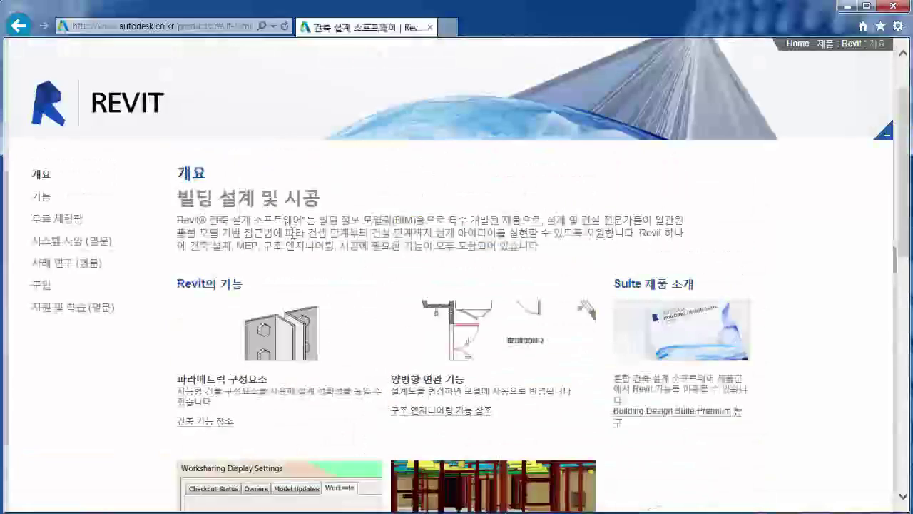
# Step: Go back to the Revit 2015 free trial (무료 체험판) page and look it over
pyautogui.click(64, 220)
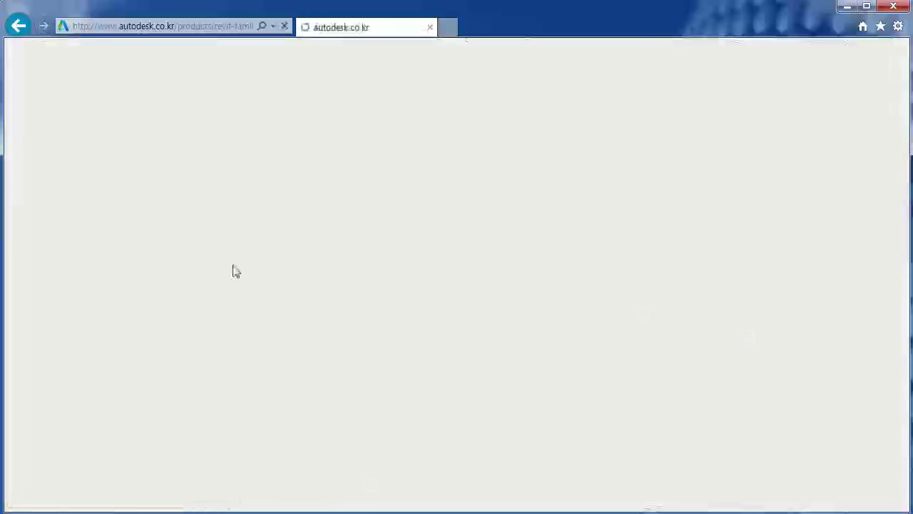
pyautogui.scroll(-4, 386, 335)
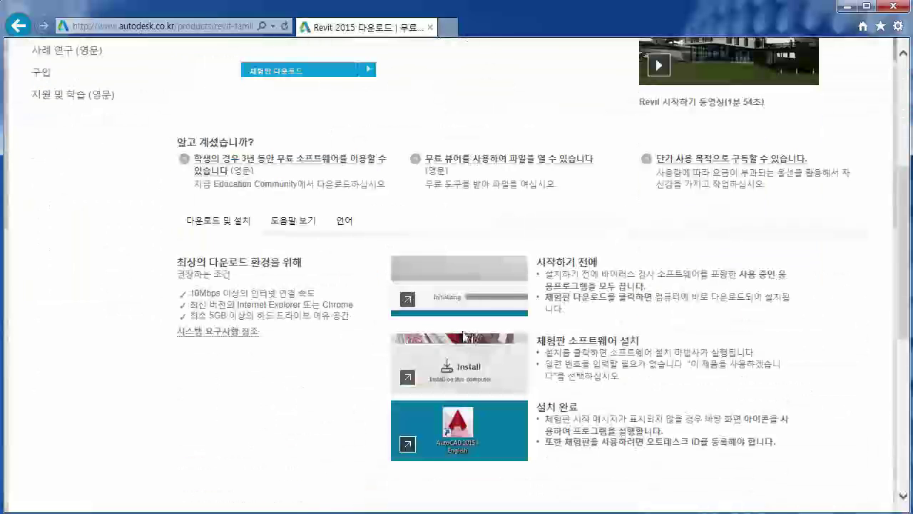
pyautogui.scroll(-4, 369, 321)
pyautogui.scroll(-2, 329, 323)
pyautogui.scroll(5, 330, 323)
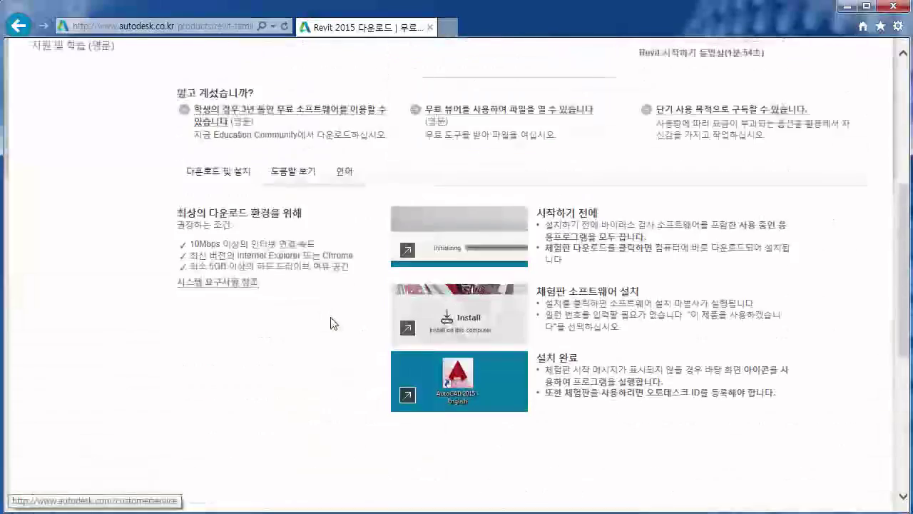
pyautogui.scroll(2, 329, 323)
pyautogui.scroll(-1, 331, 322)
pyautogui.scroll(-4, 331, 322)
pyautogui.scroll(1, 332, 321)
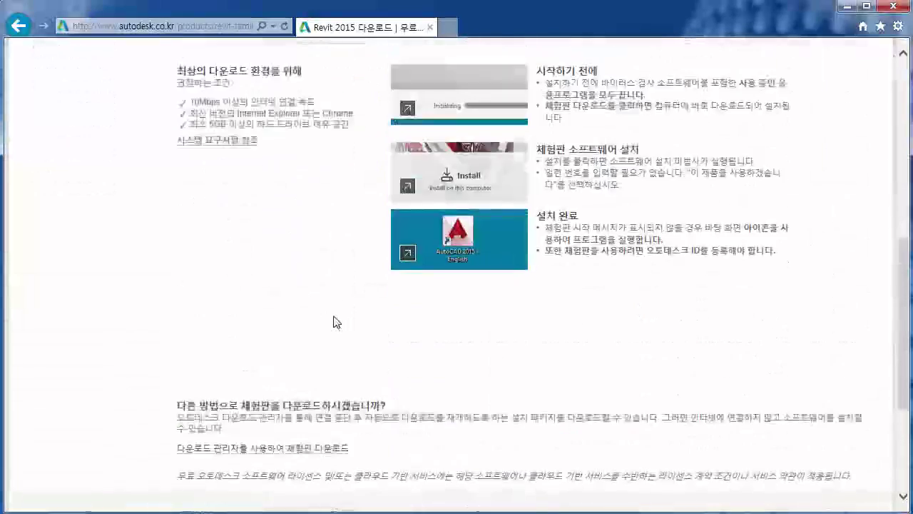
pyautogui.scroll(3, 333, 320)
pyautogui.scroll(3, 334, 321)
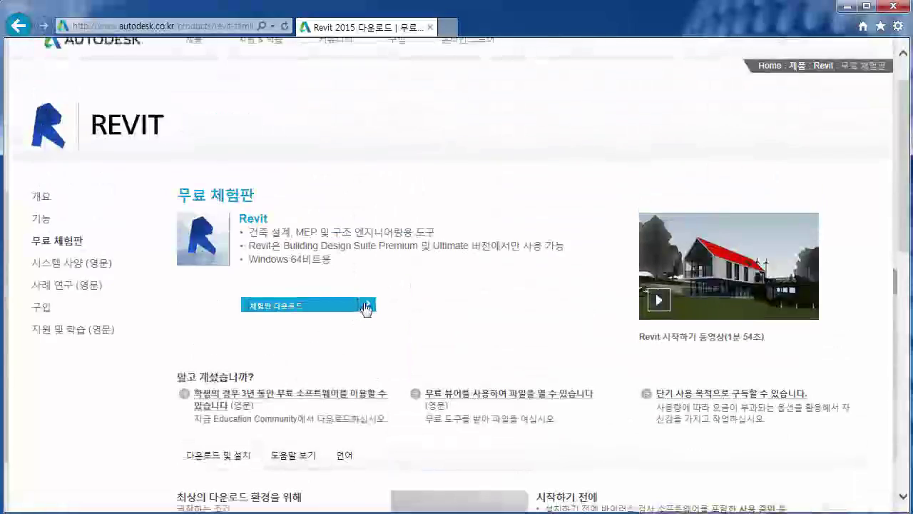
# Step: Agree to the licence and privacy notices for the Revit 2015 trial and run the Korean 64-bit setup
pyautogui.click(366, 305)
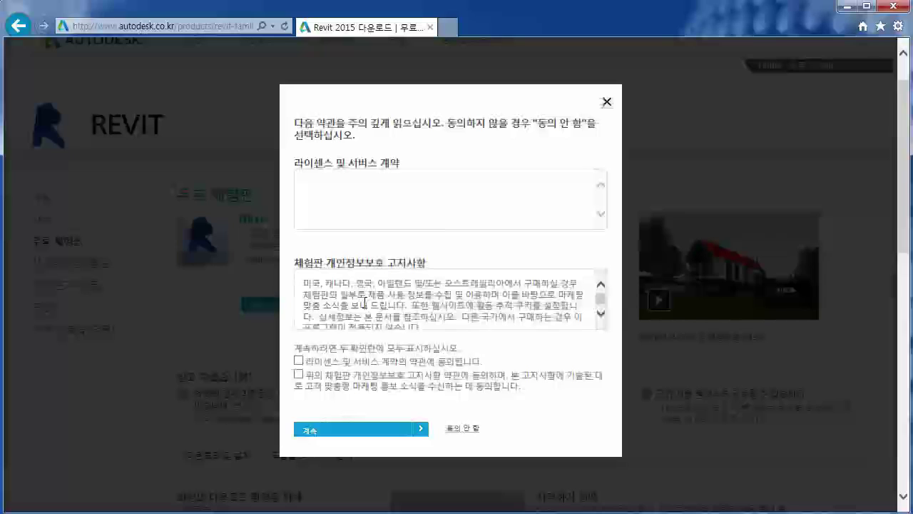
pyautogui.click(298, 361)
pyautogui.click(298, 375)
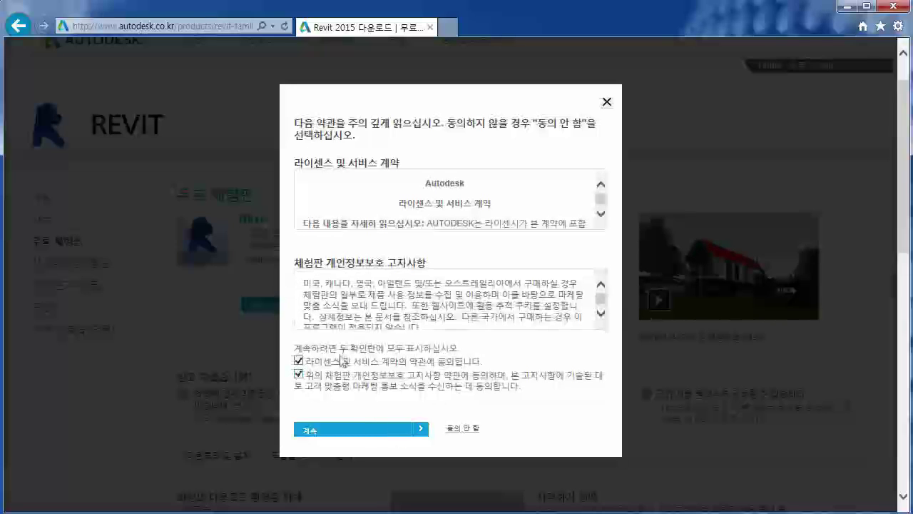
pyautogui.click(390, 434)
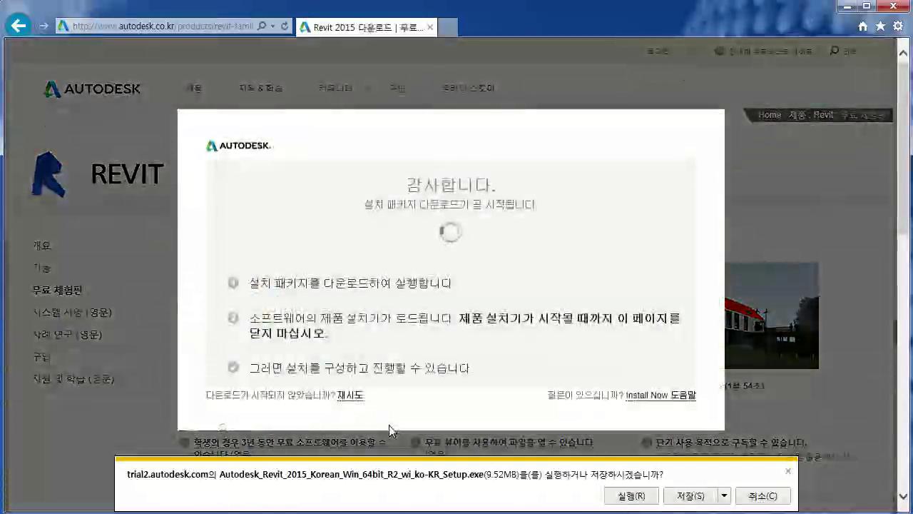
pyautogui.click(629, 497)
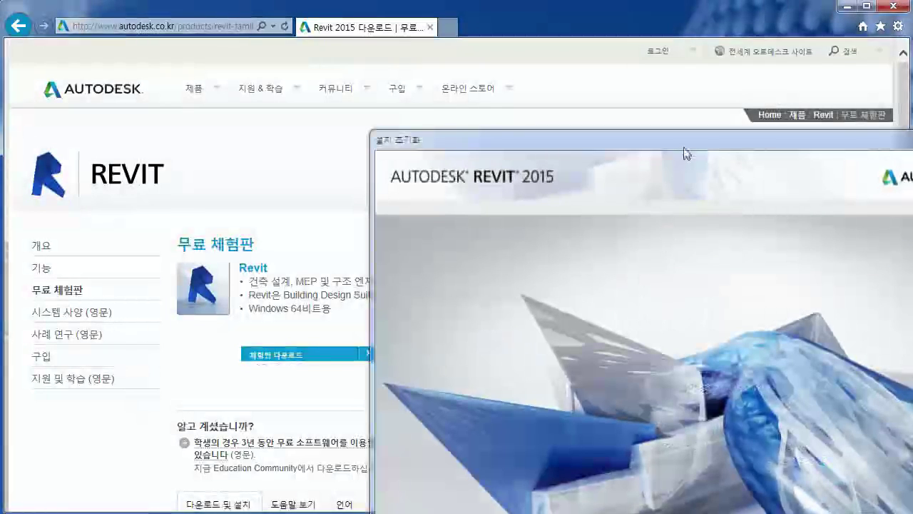
# Step: Centre the installer, clear the Akamai NetSession firewall alert, and stop the intranet settings notice from reappearing
pyautogui.moveTo(683, 154); pyautogui.dragTo(498, 42)
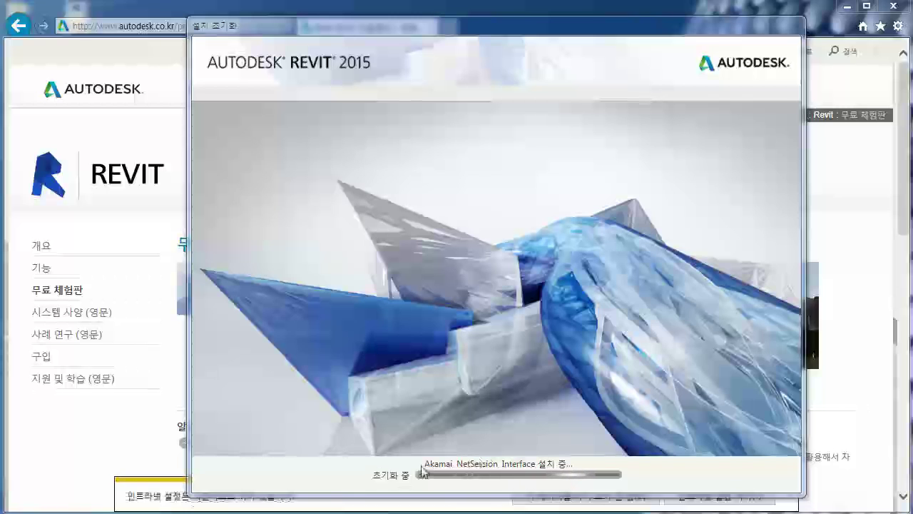
pyautogui.click(781, 498)
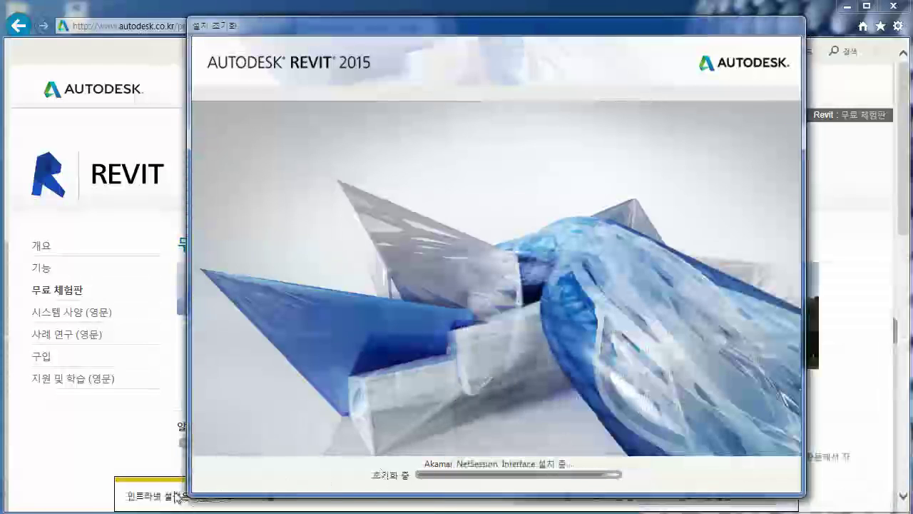
pyautogui.click(176, 497)
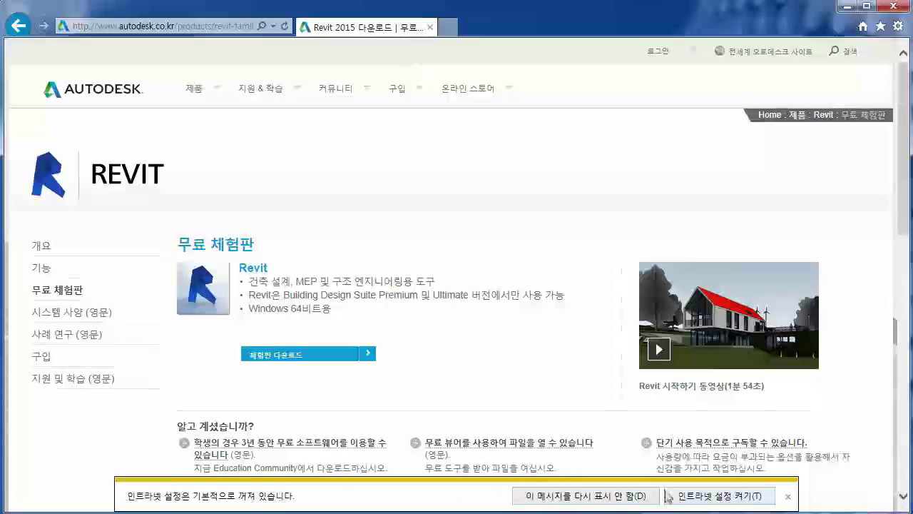
pyautogui.click(573, 499)
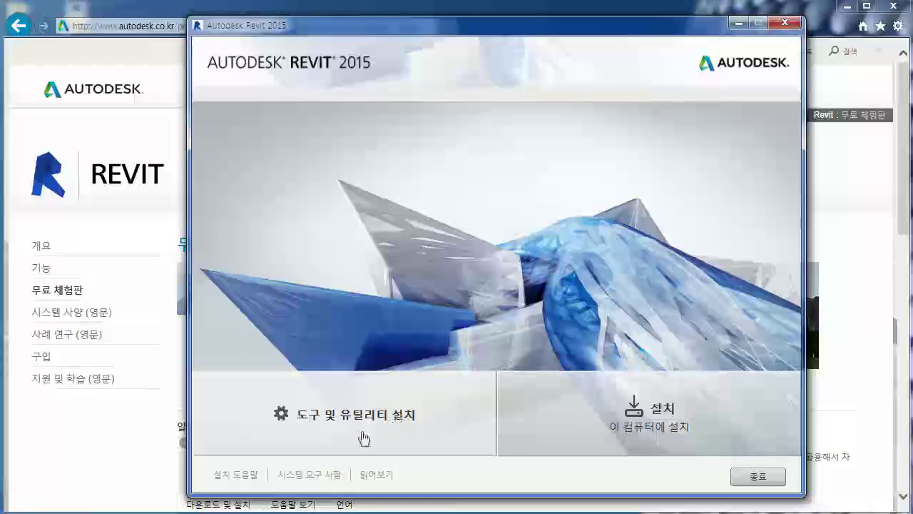
# Step: Install on this computer as a 30-day trial and start installing the selected components
pyautogui.click(655, 421)
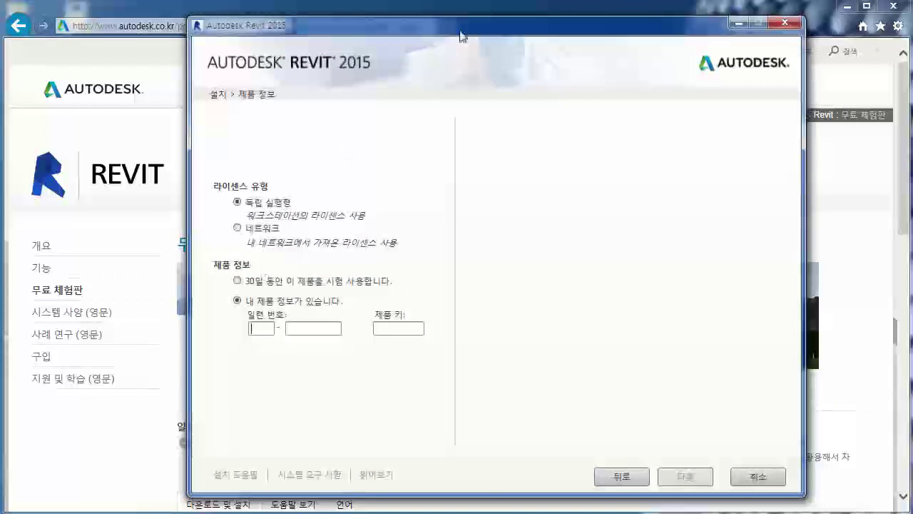
pyautogui.moveTo(460, 36); pyautogui.dragTo(458, 29)
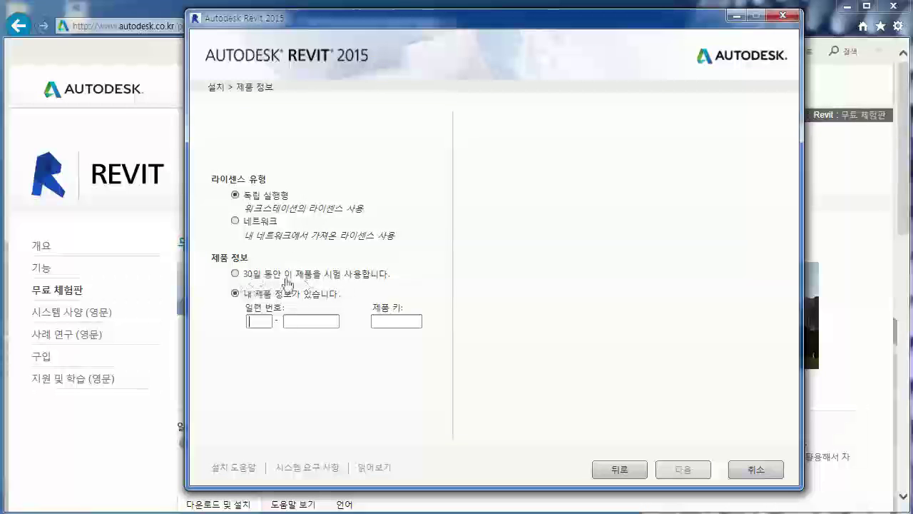
pyautogui.click(235, 275)
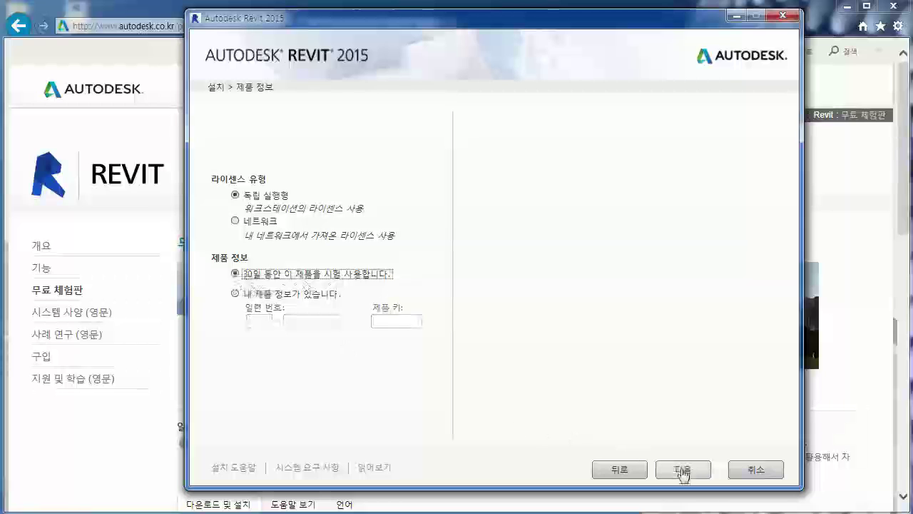
pyautogui.click(682, 471)
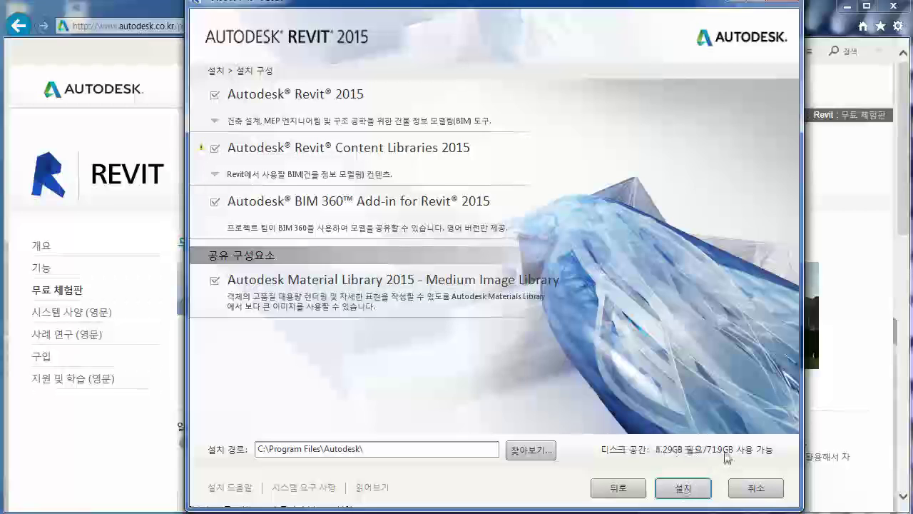
pyautogui.click(683, 488)
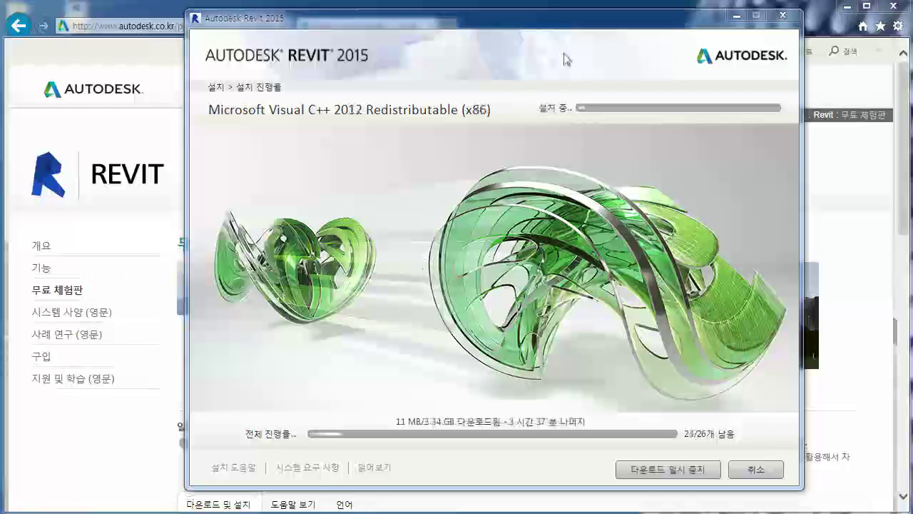
# Step: Bring the installer forward and wait until Revit 2015 and all its components install successfully
pyautogui.click(542, 21)
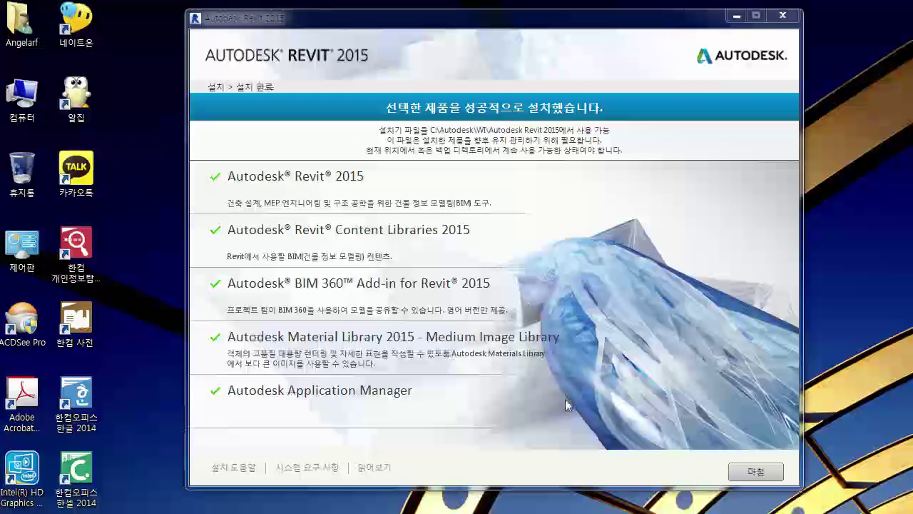
# Step: Finish the Revit 2015 installer (마침) and close the Internet Explorer window
pyautogui.click(754, 473)
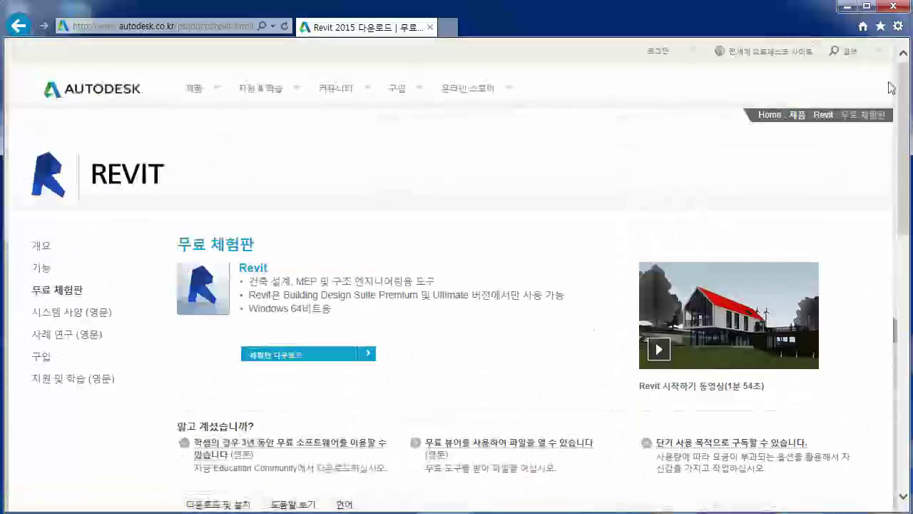
pyautogui.click(893, 6)
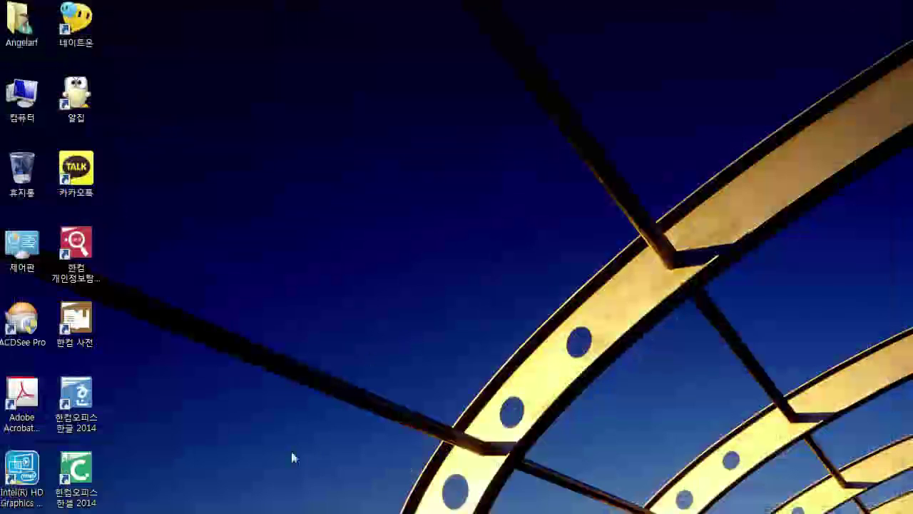